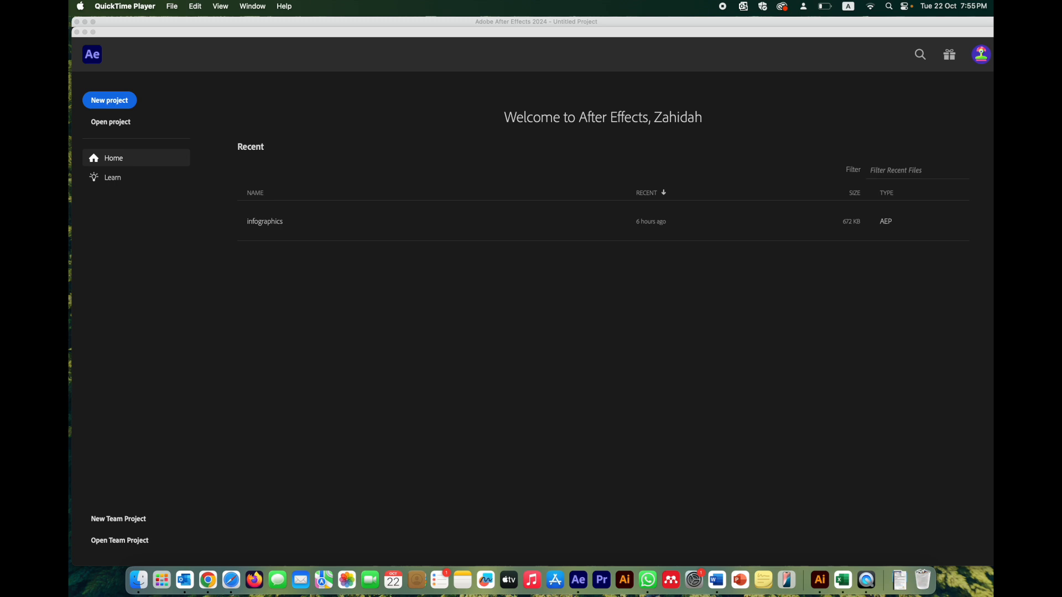
# - Move the Animation Composer web page out of the way and create a new After Effects project
pyautogui.moveTo(1051, 204); pyautogui.dragTo(679, 71)
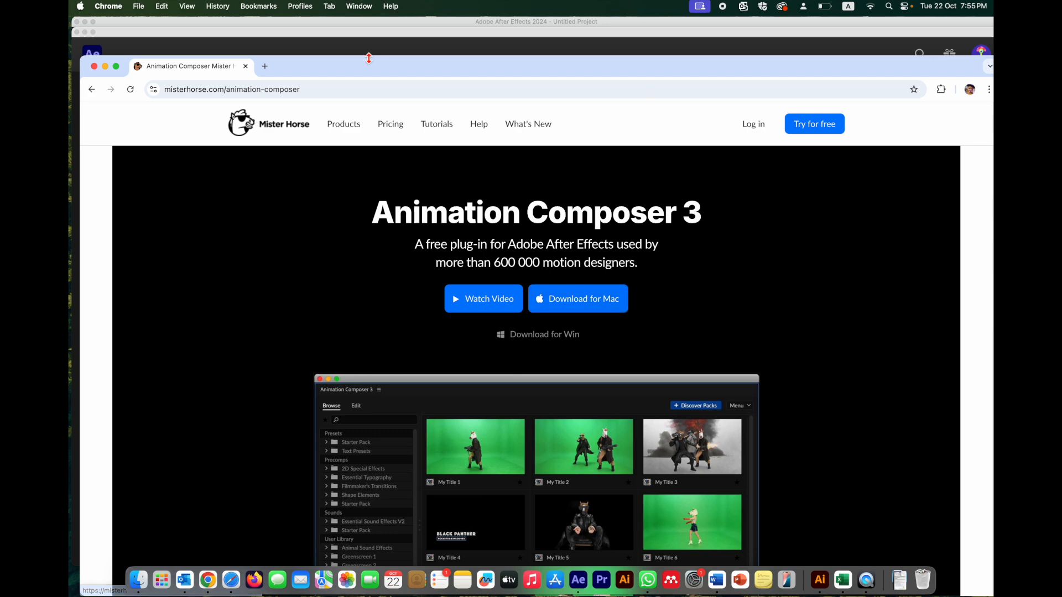
pyautogui.moveTo(316, 68); pyautogui.dragTo(993, 140)
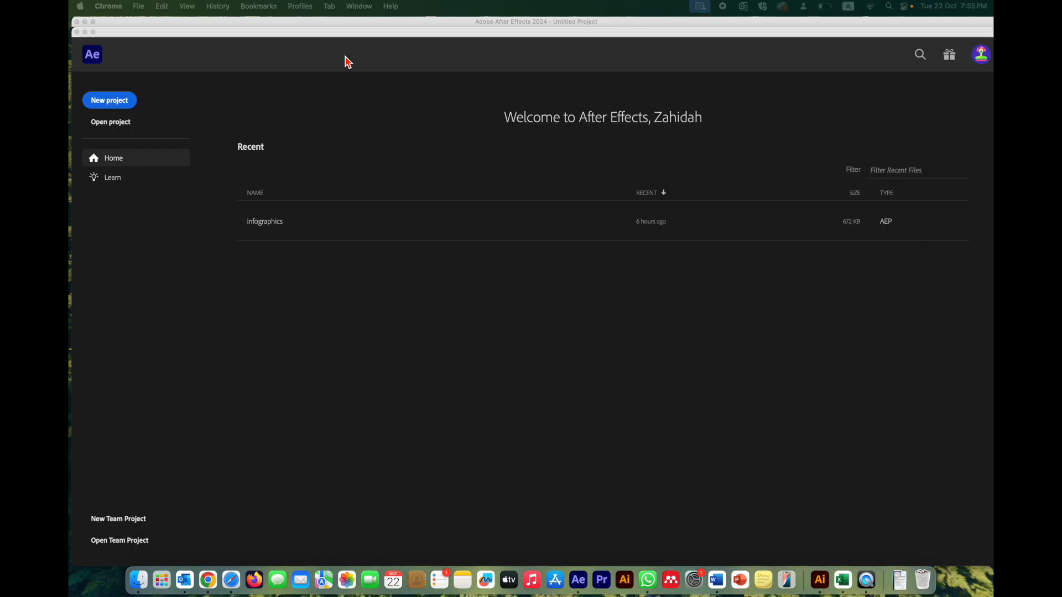
pyautogui.click(194, 44)
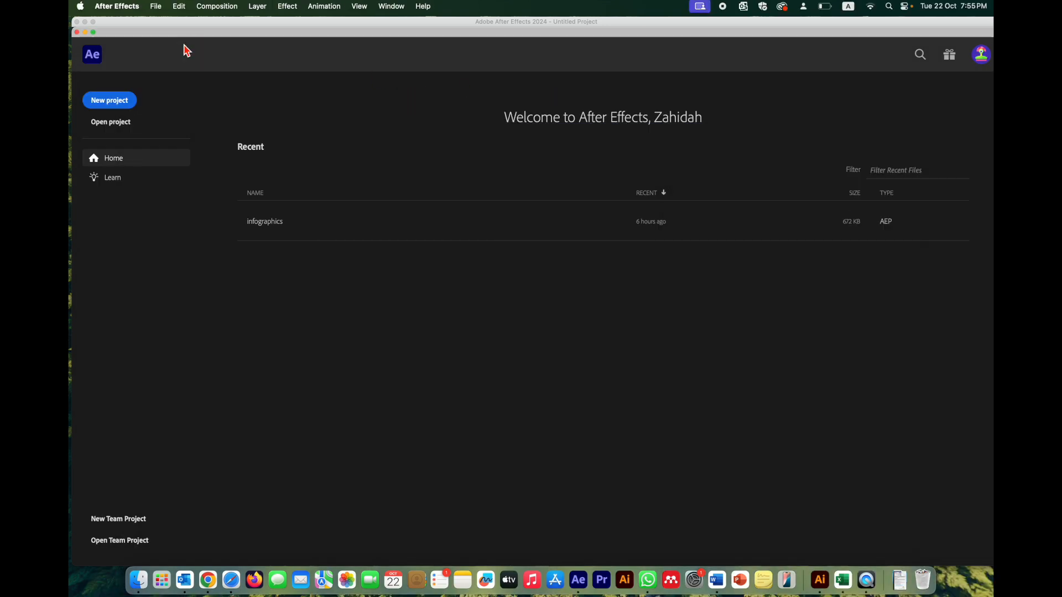
pyautogui.click(126, 104)
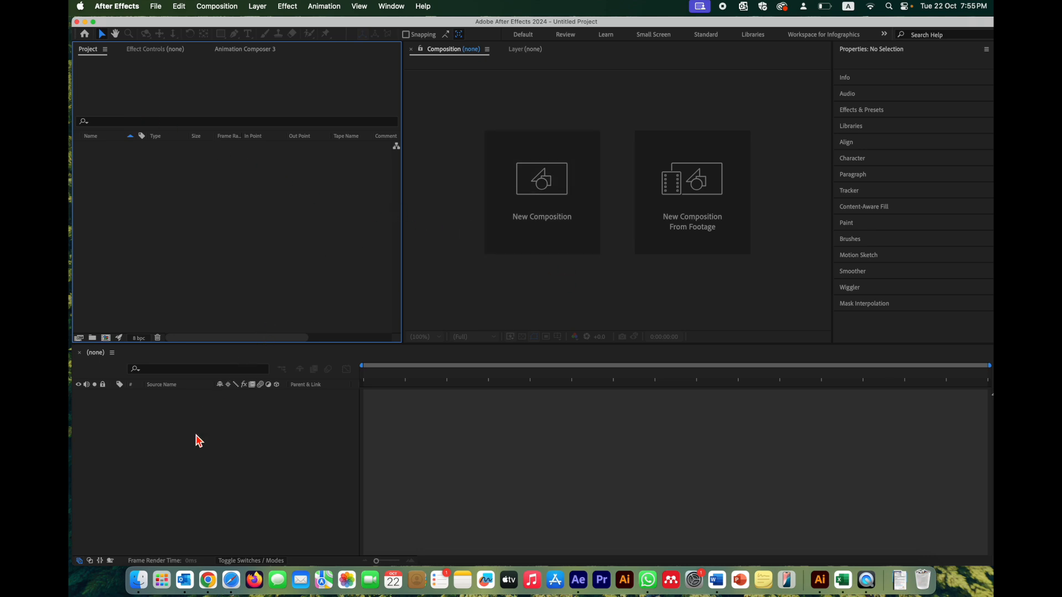
# - Open the artboards folder in Finder and preview artboard1.ai and artboard2.ai
pyautogui.click(133, 587)
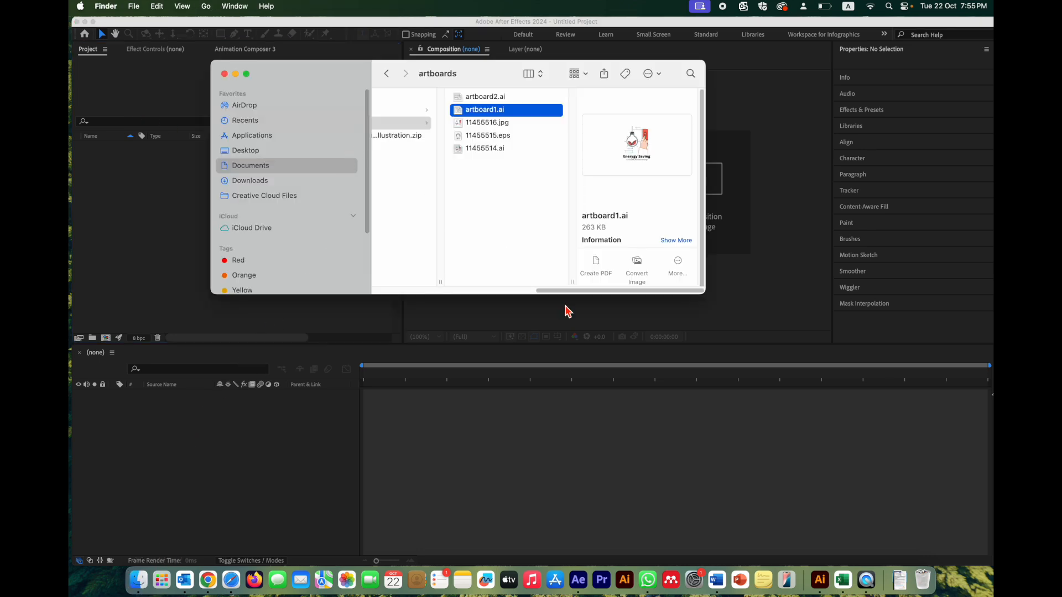
pyautogui.moveTo(569, 297); pyautogui.dragTo(468, 298)
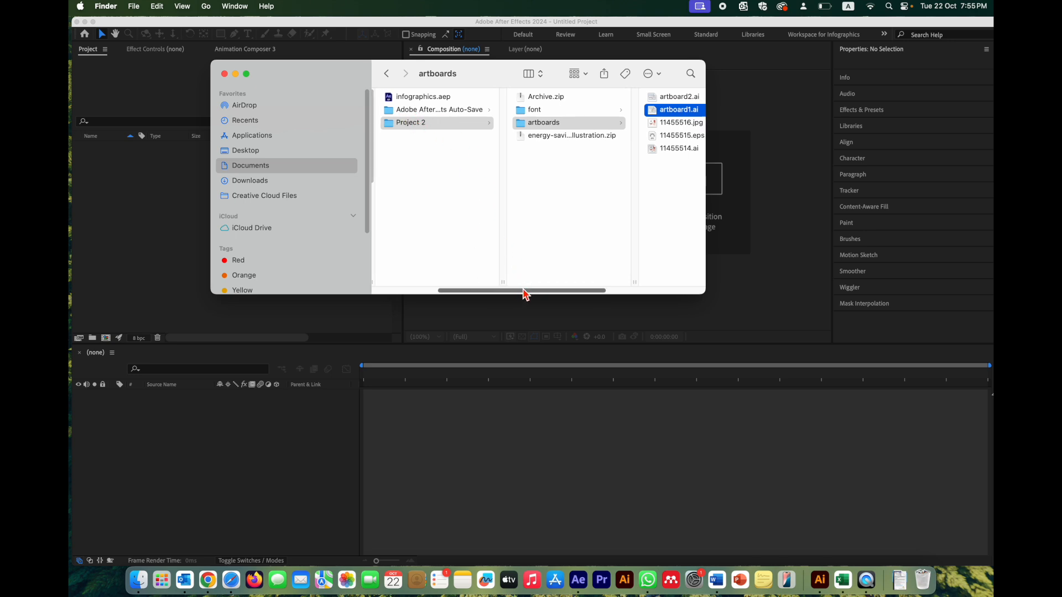
pyautogui.moveTo(523, 292); pyautogui.dragTo(549, 295)
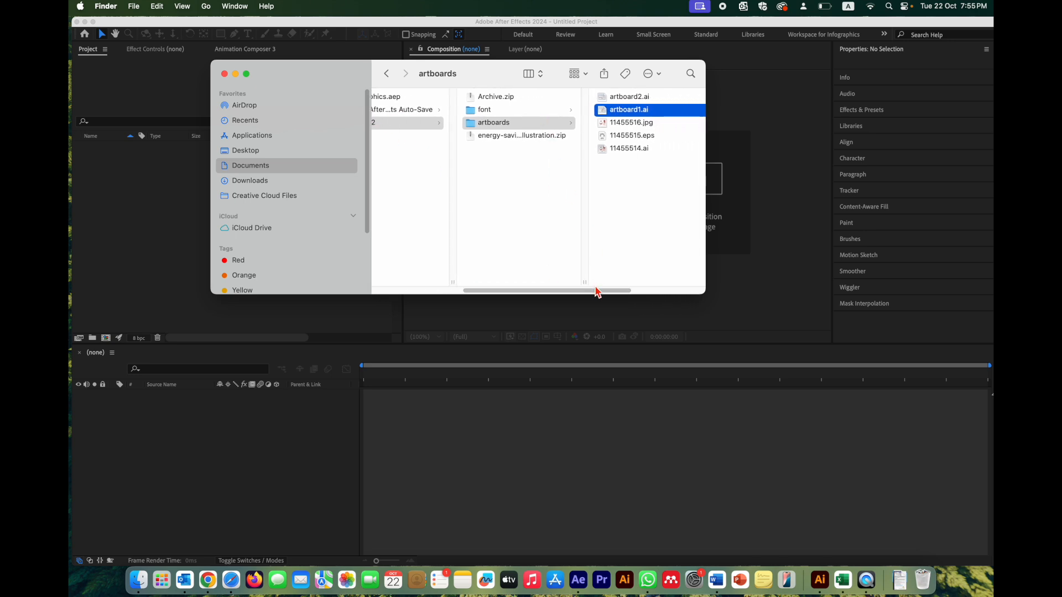
pyautogui.click(608, 293)
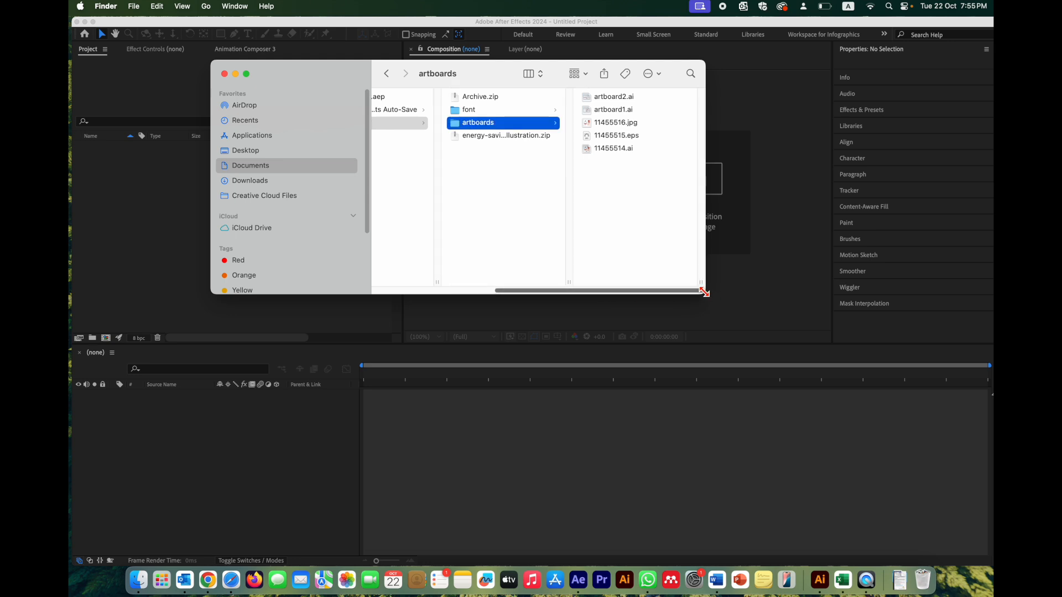
pyautogui.moveTo(705, 293); pyautogui.dragTo(787, 361)
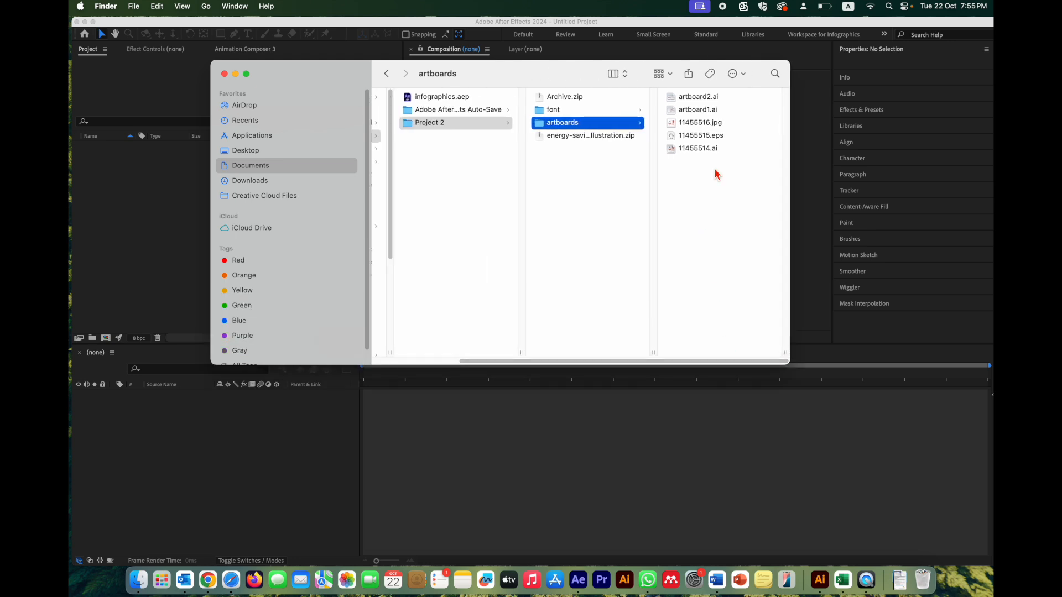
pyautogui.click(711, 110)
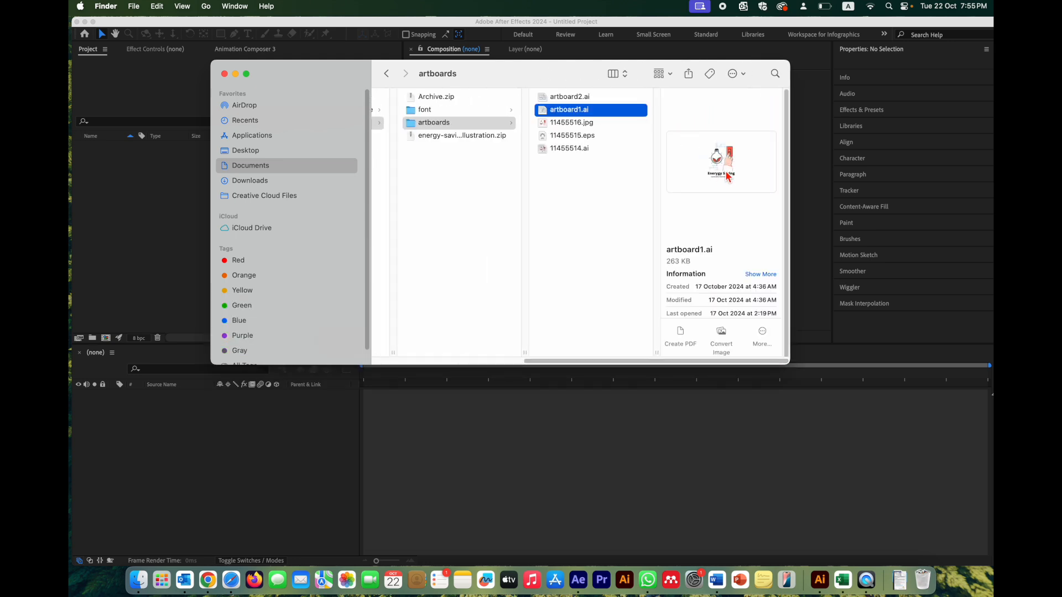
pyautogui.click(569, 98)
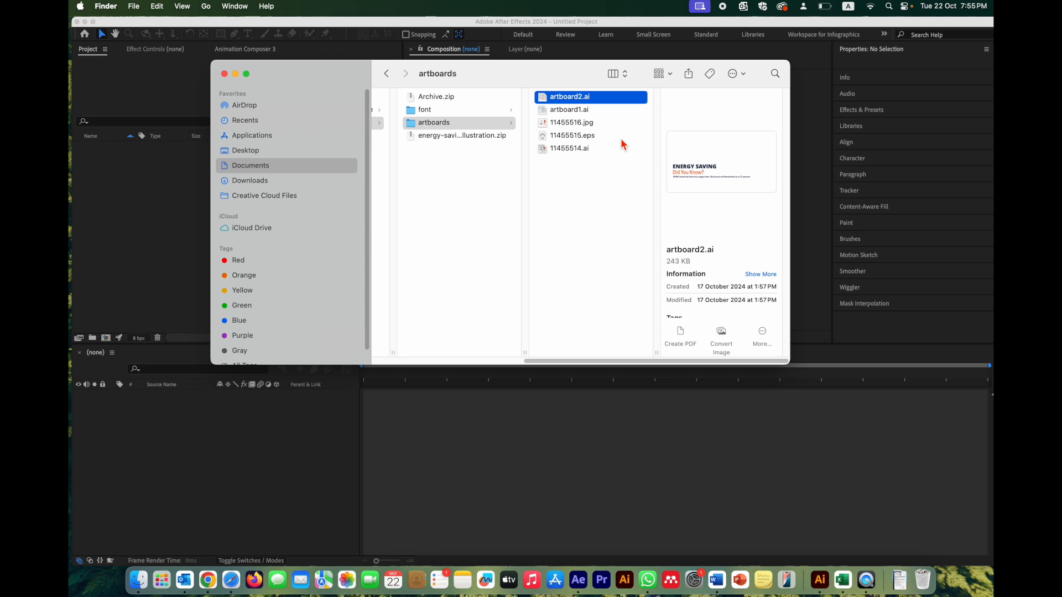
# - Import artboard1.ai into the After Effects project as a Composition with footage dimensions set to Layer Size
pyautogui.click(566, 112)
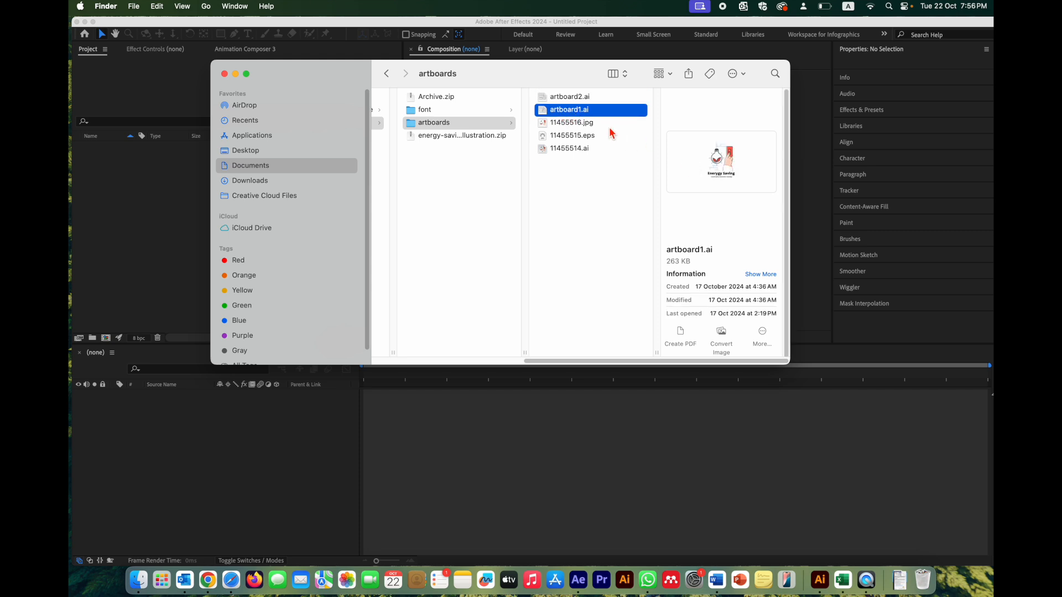
pyautogui.moveTo(544, 116); pyautogui.dragTo(129, 216)
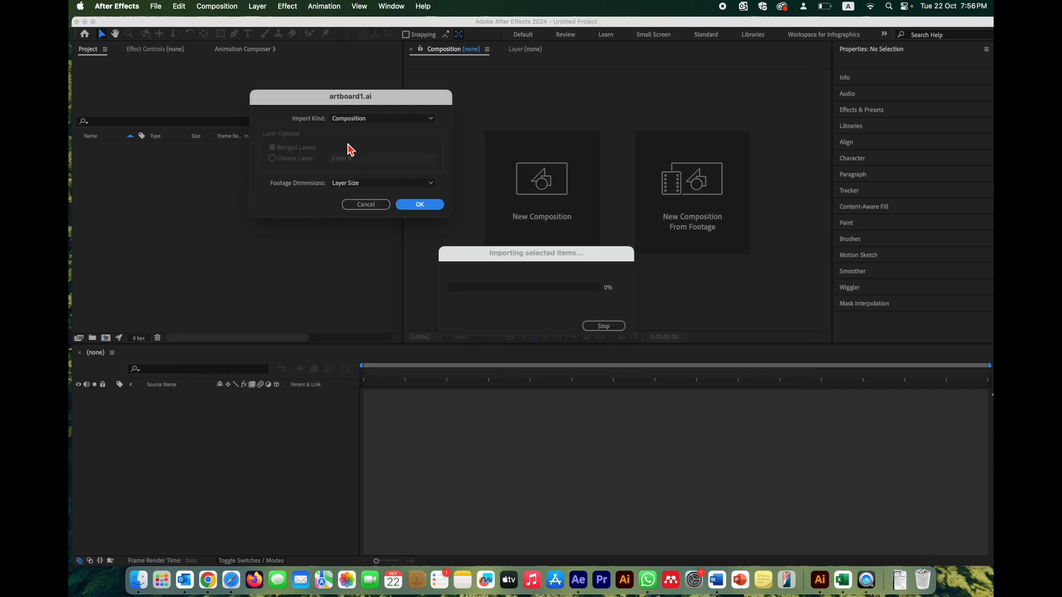
pyautogui.click(365, 120)
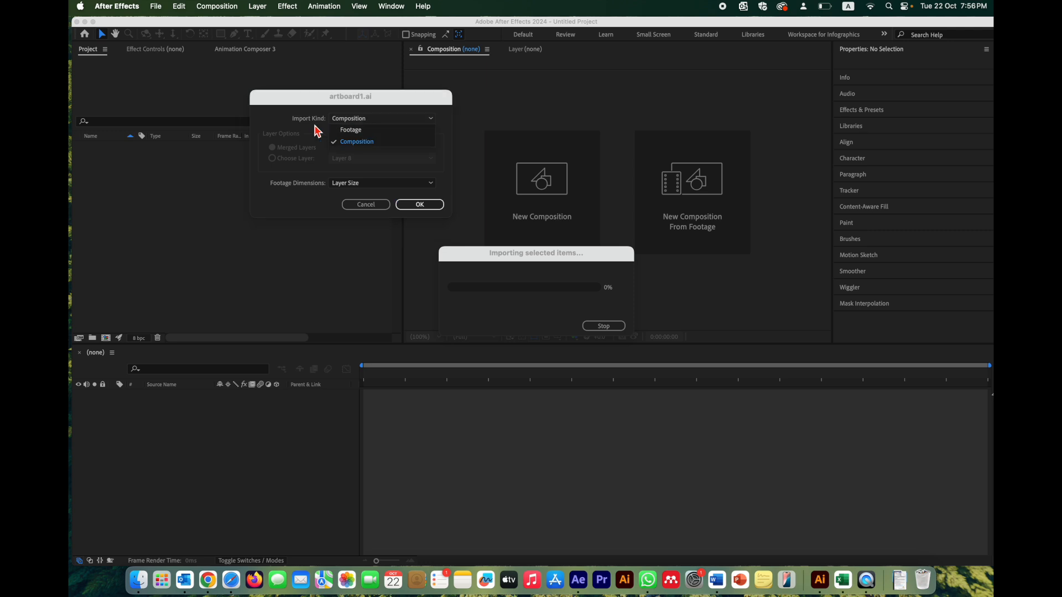
pyautogui.click(354, 178)
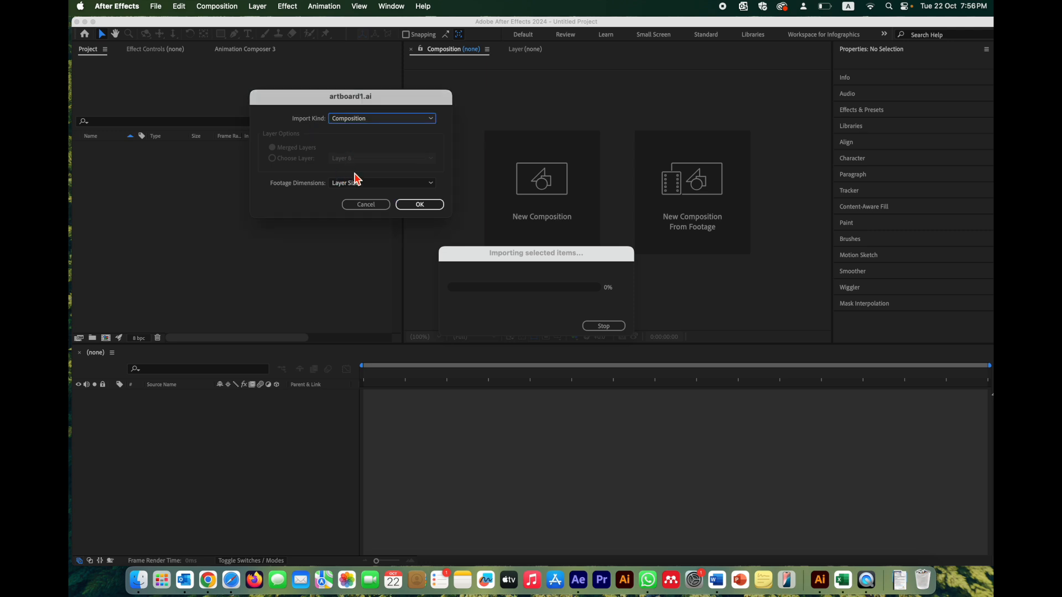
pyautogui.click(422, 205)
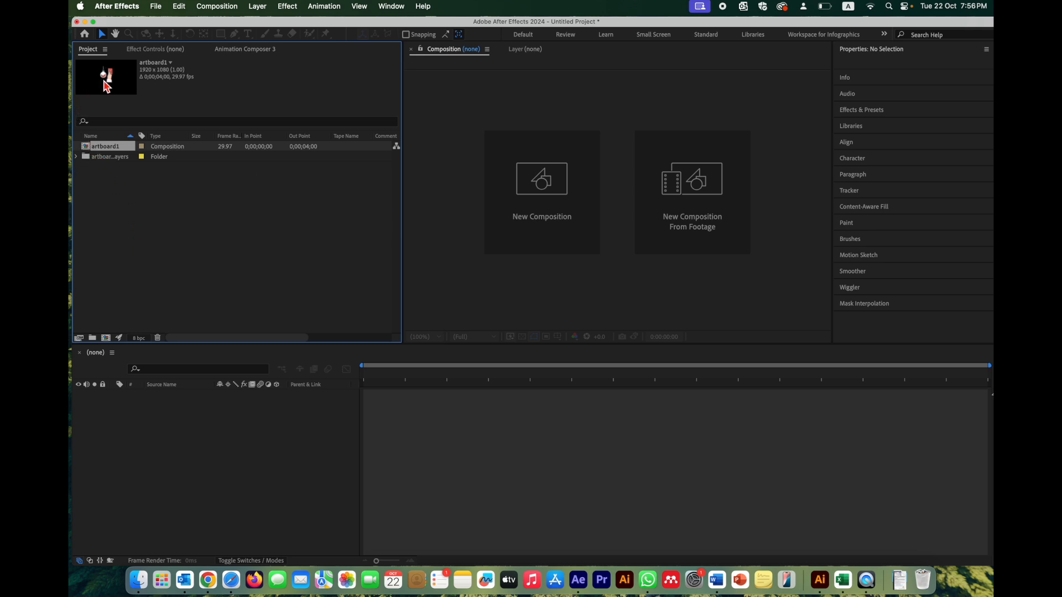
# - Open the artboard1 composition and set its background color to white (FFFFFF)
pyautogui.doubleClick(86, 149)
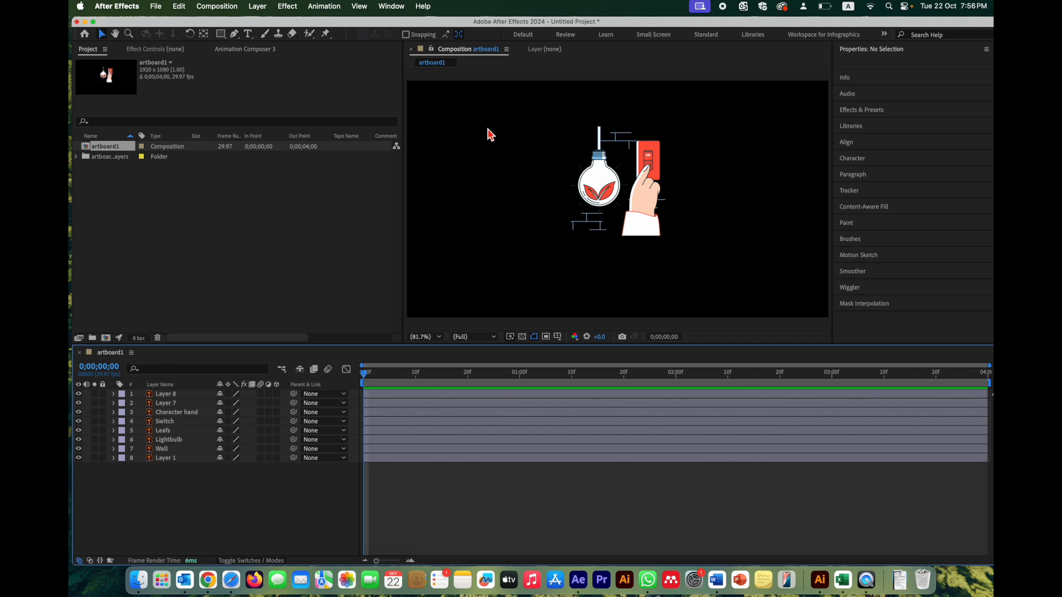
pyautogui.click(222, 10)
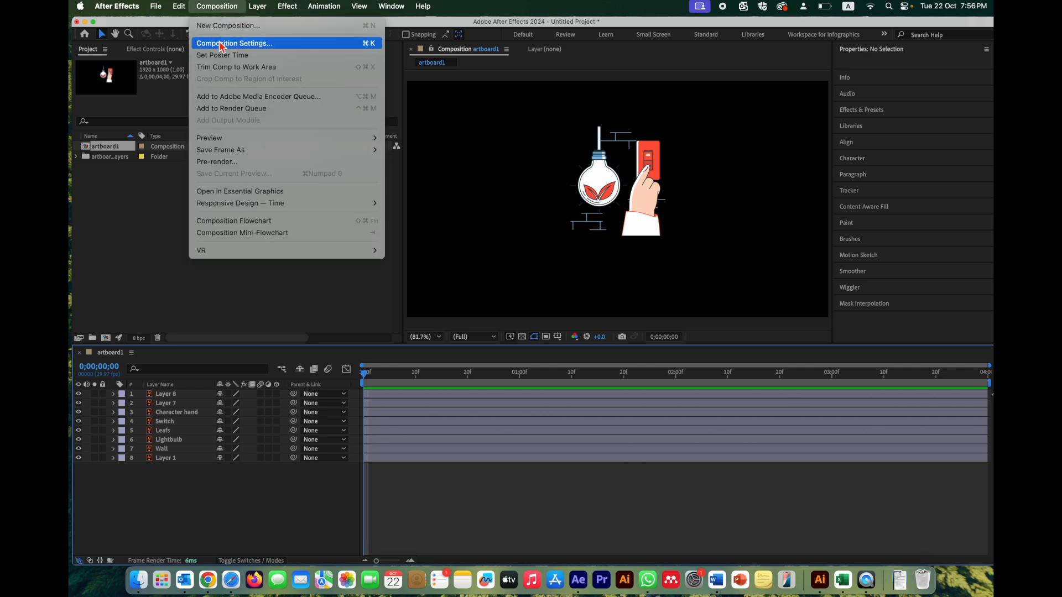
pyautogui.click(223, 42)
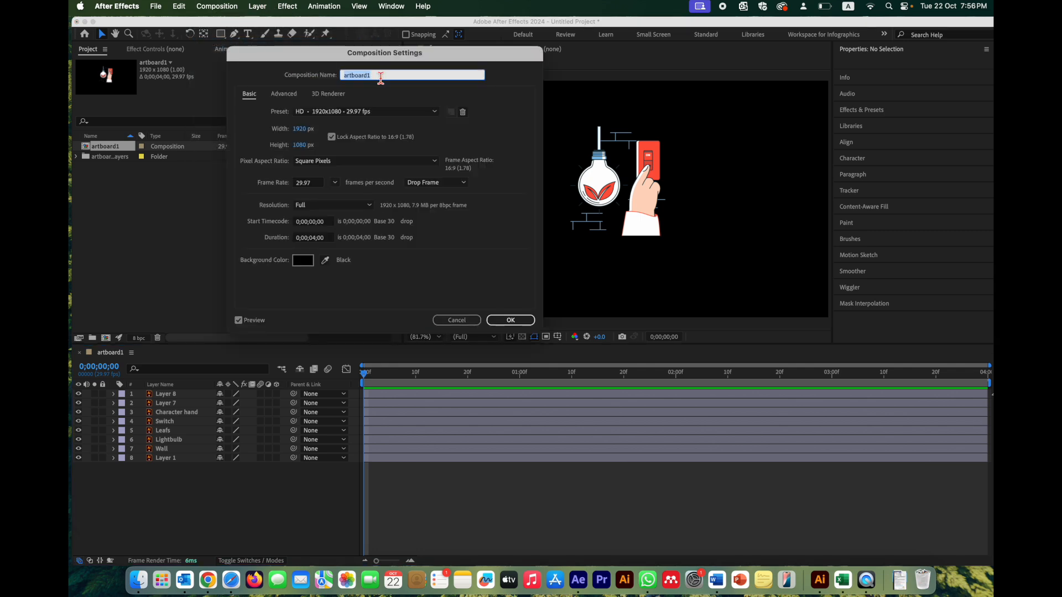
pyautogui.click(301, 262)
pyautogui.click(177, 73)
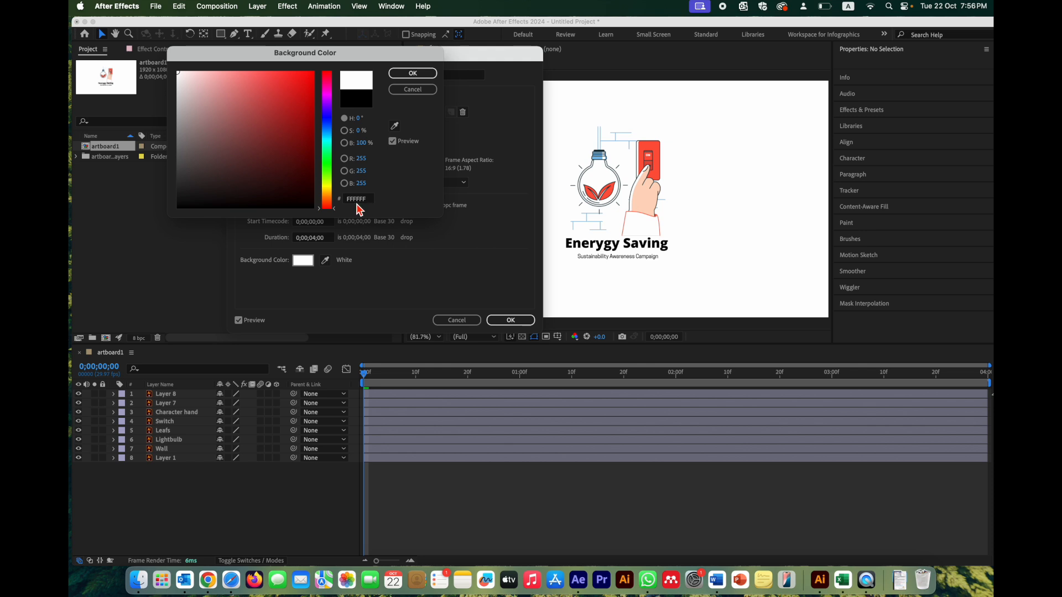
pyautogui.click(413, 73)
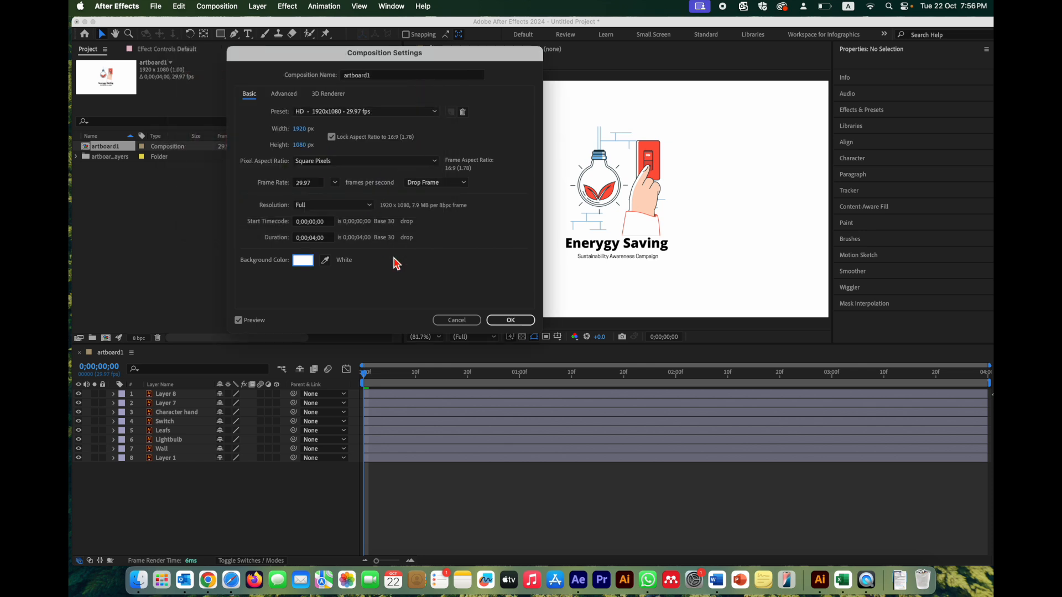
pyautogui.click(510, 320)
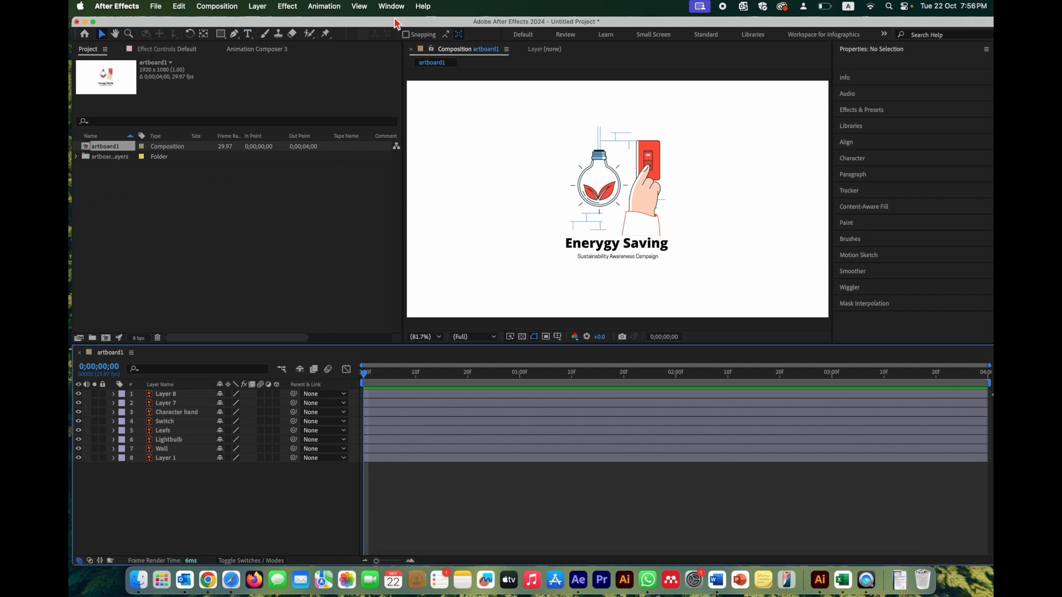
# - Undock Animation Composer 3 into a floating window and close it
pyautogui.click(280, 53)
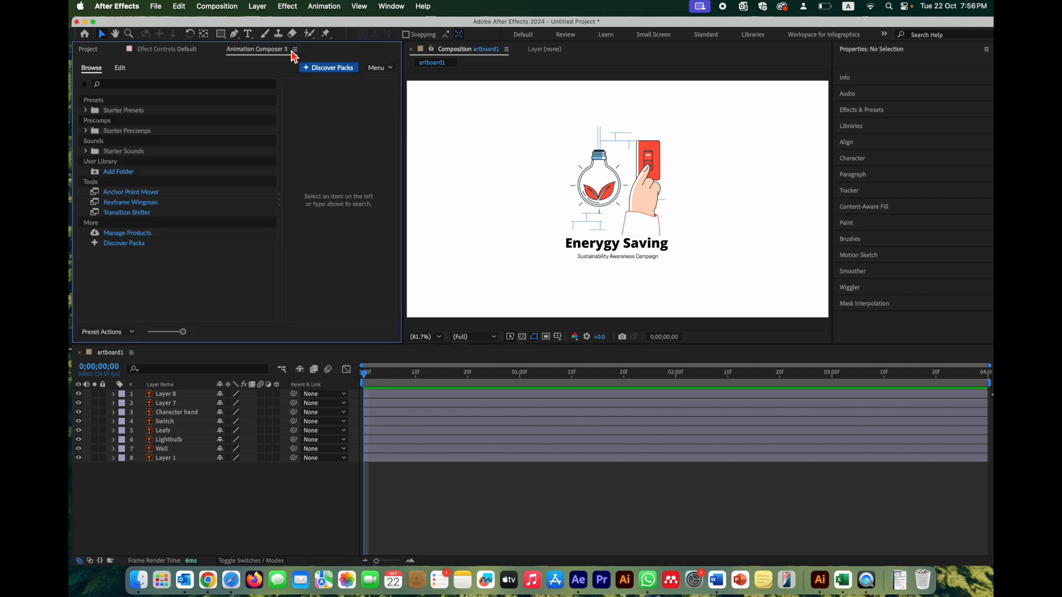
pyautogui.moveTo(280, 52); pyautogui.dragTo(435, 23)
pyautogui.moveTo(266, 53); pyautogui.dragTo(383, 28)
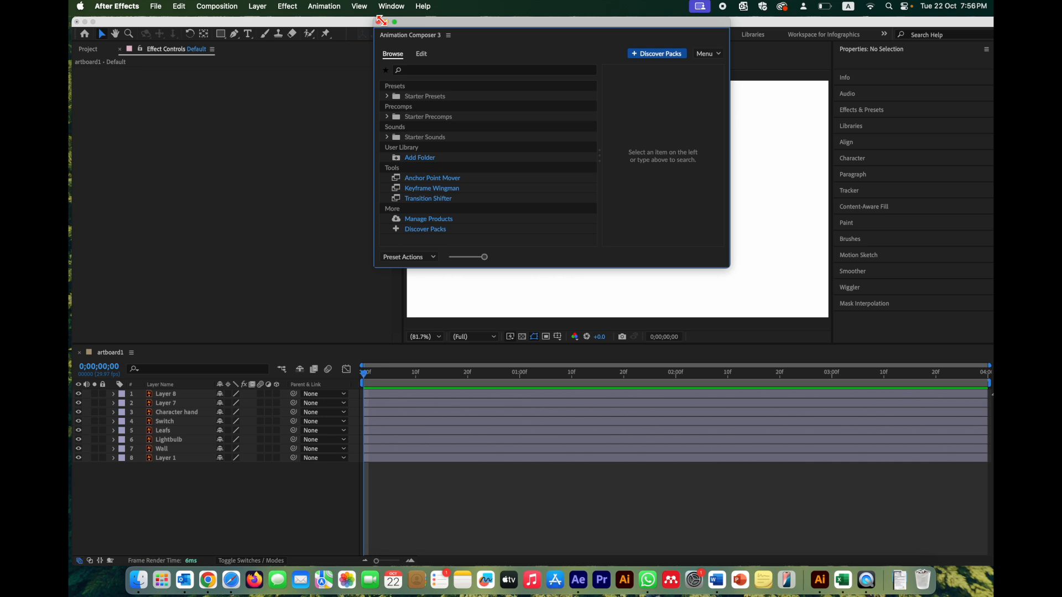
pyautogui.click(379, 22)
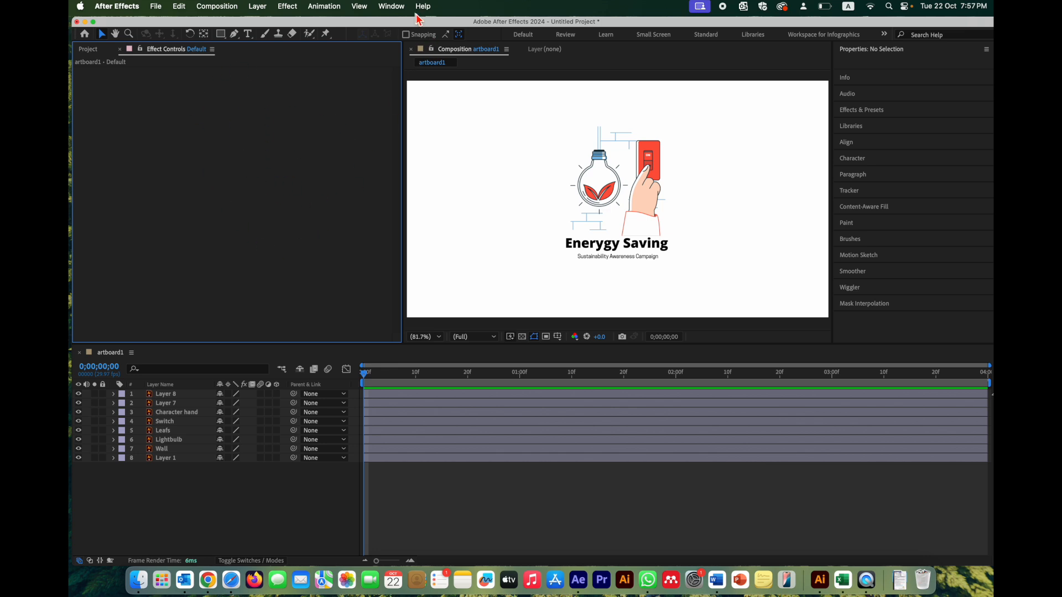
# - Reopen Animation Composer 3 and dock it in the same group as Project and Effect Controls
pyautogui.click(394, 8)
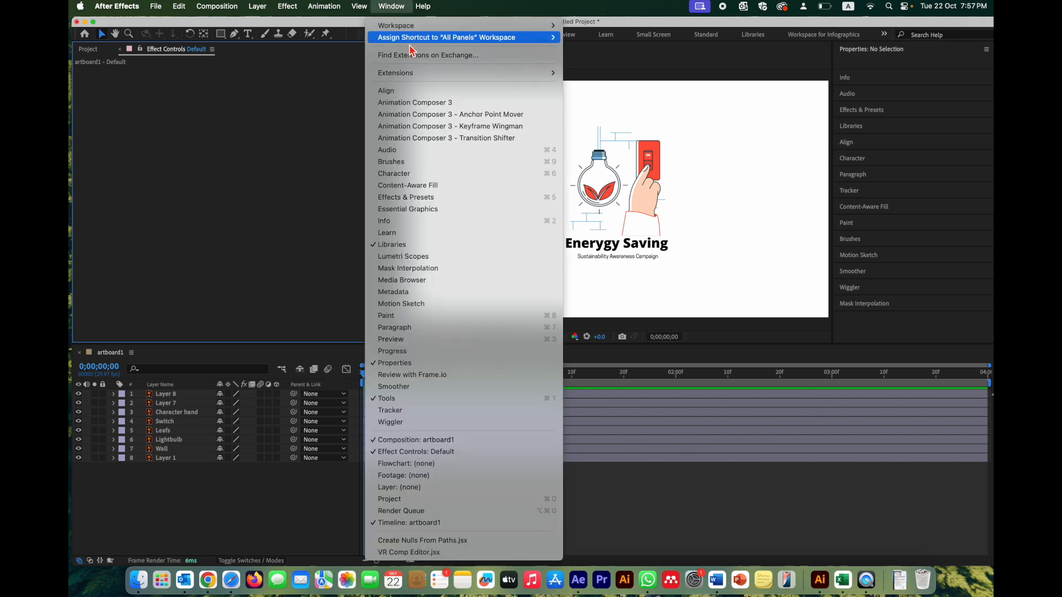
pyautogui.click(437, 106)
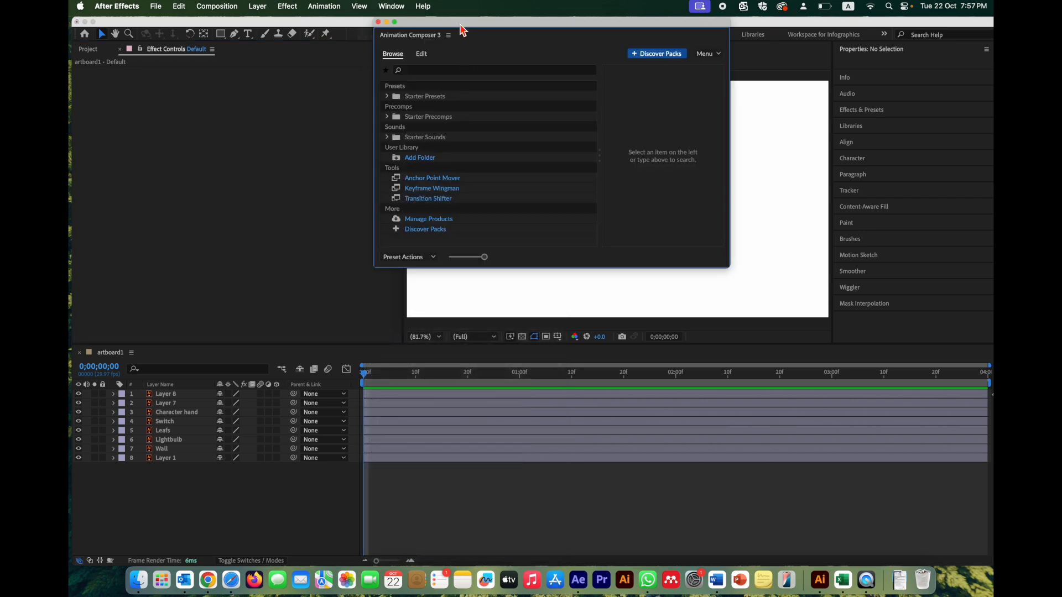
pyautogui.moveTo(461, 25); pyautogui.dragTo(479, 76)
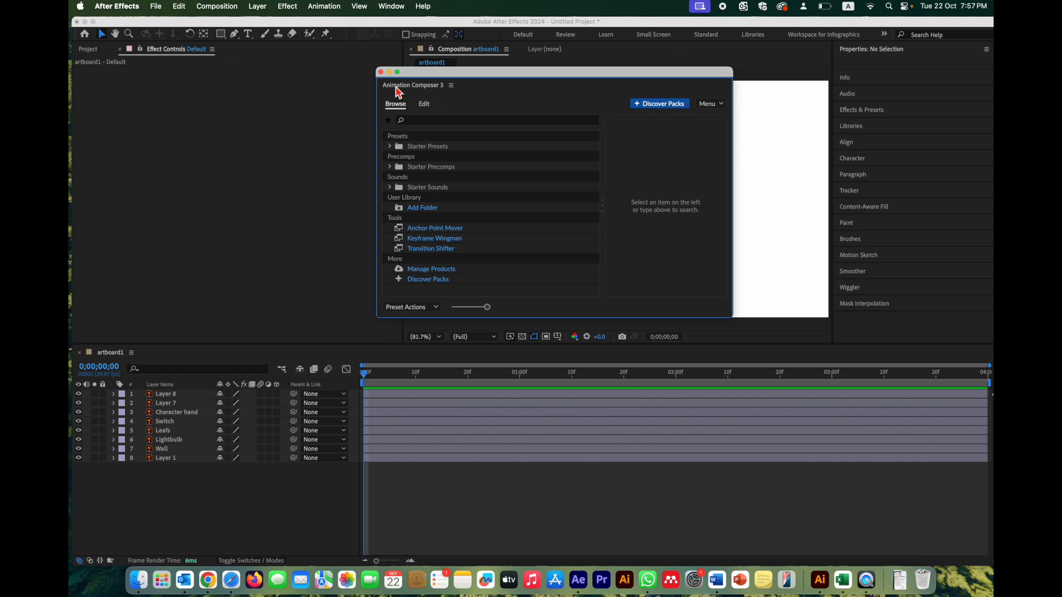
pyautogui.moveTo(408, 93); pyautogui.dragTo(158, 124)
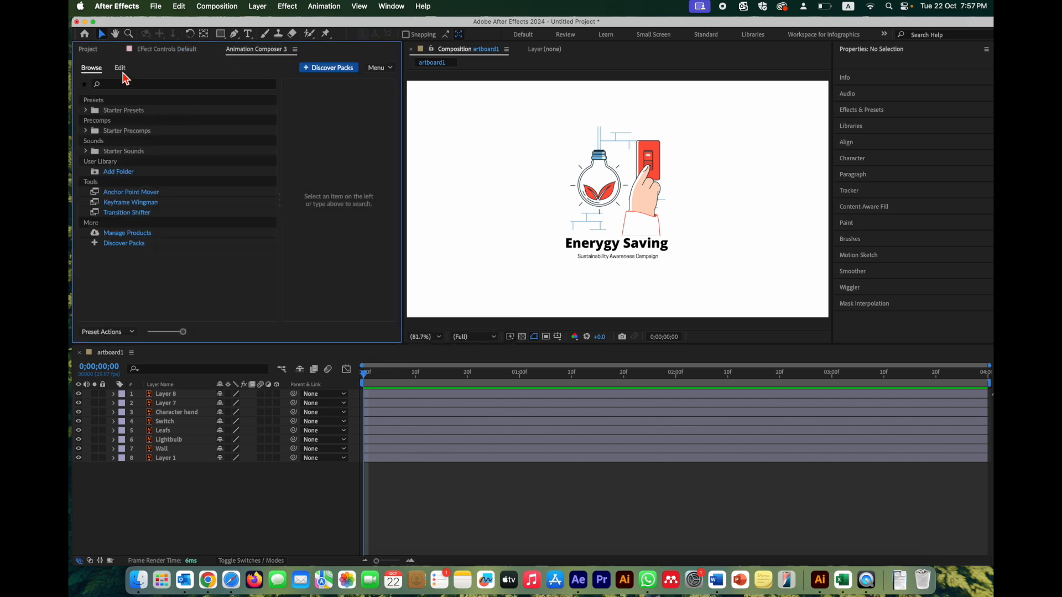
# - Browse the Starter Presets in Animation Composer 3, including the Transitions - 2D Layer presets
pyautogui.click(92, 50)
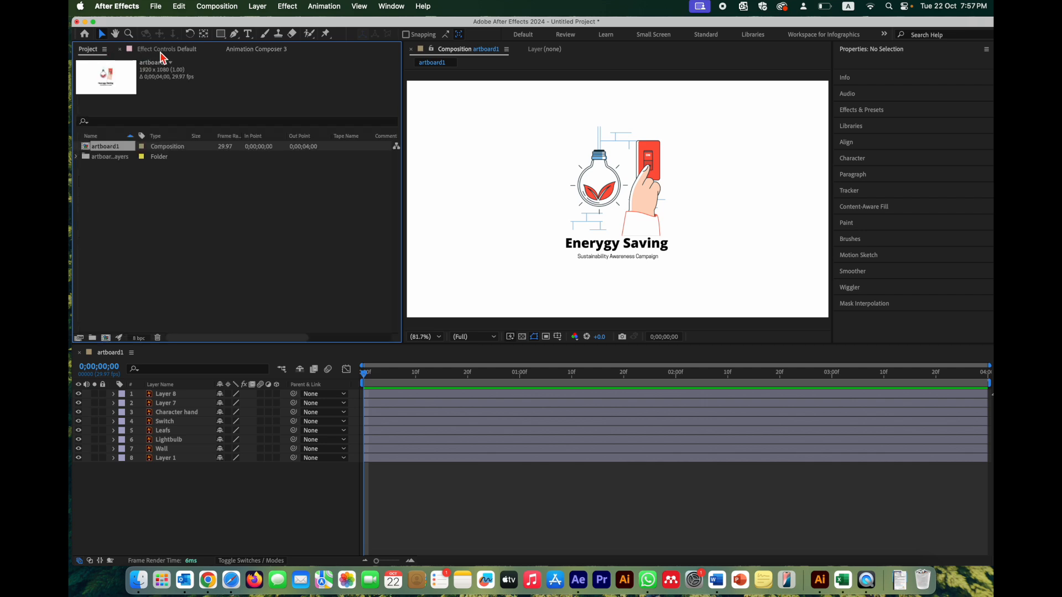
pyautogui.click(161, 52)
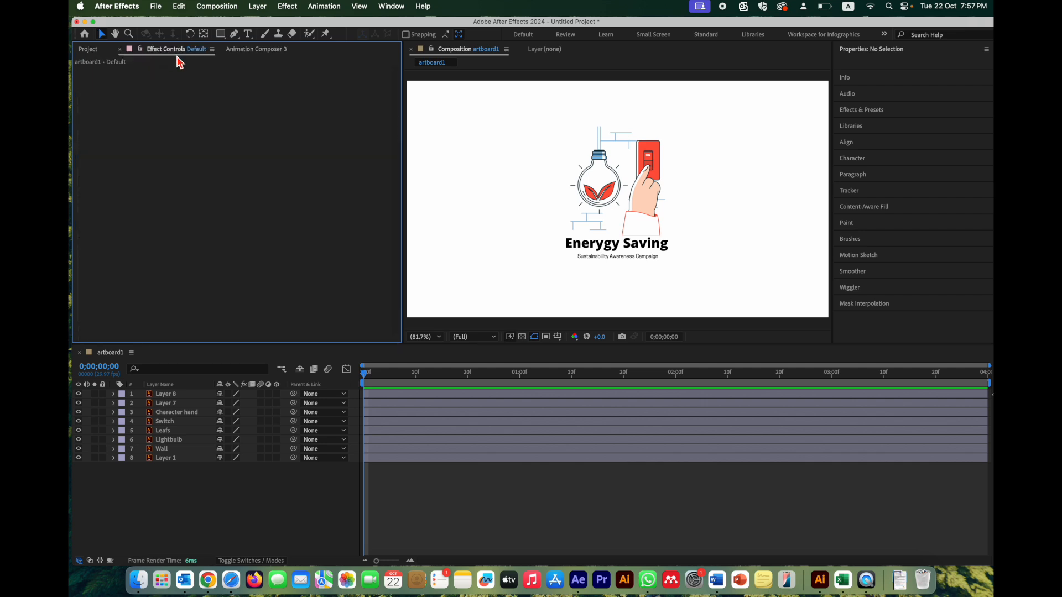
pyautogui.click(251, 51)
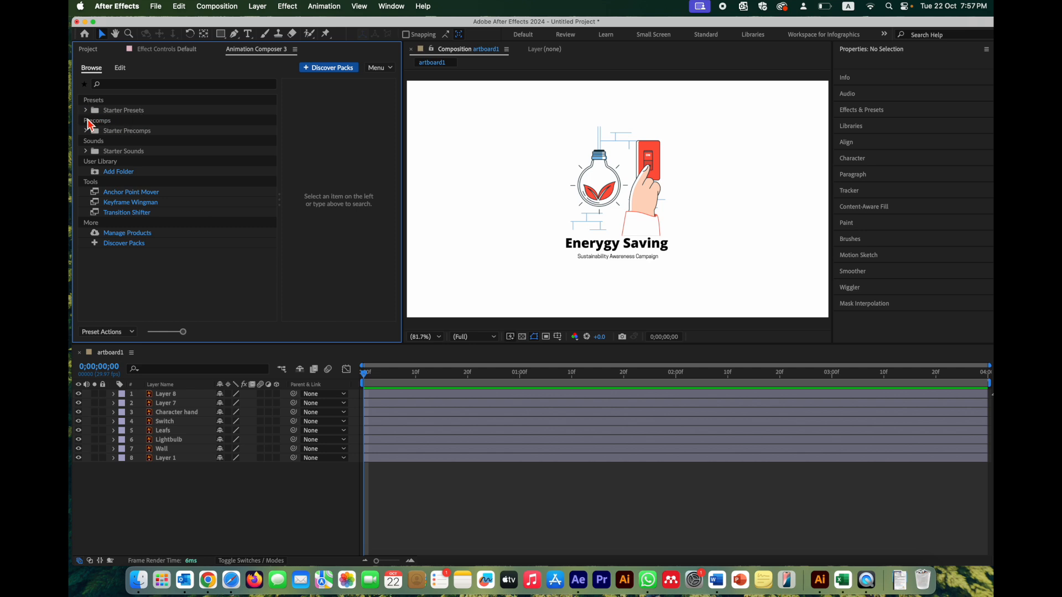
pyautogui.click(86, 110)
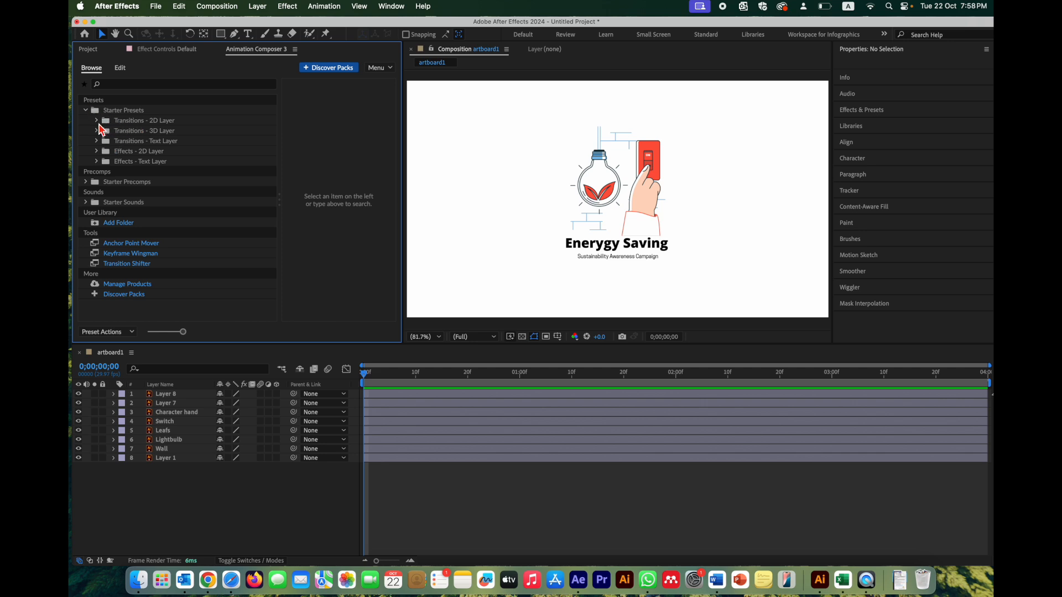
pyautogui.click(98, 122)
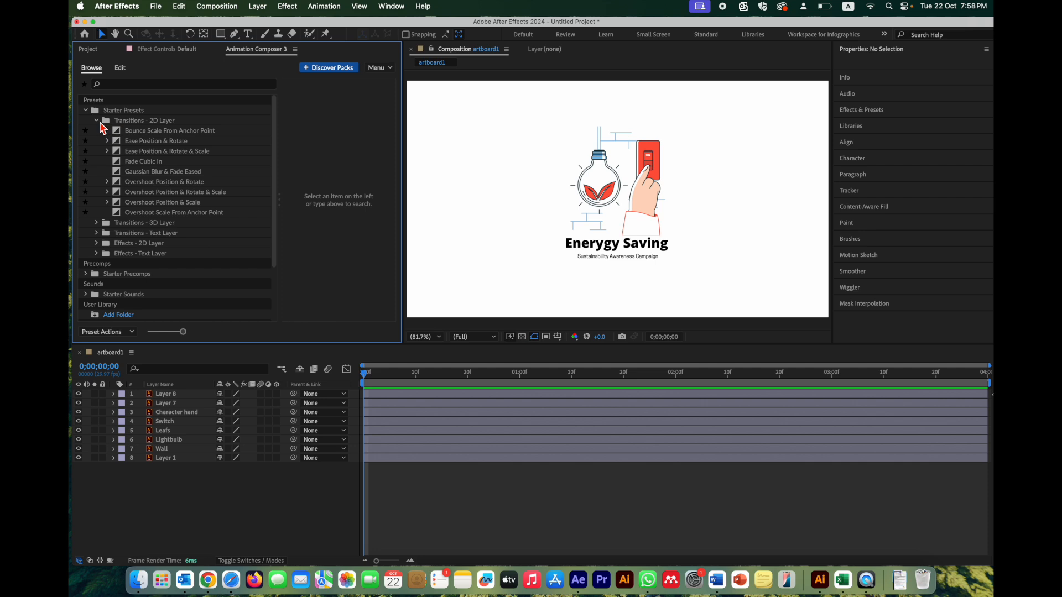
pyautogui.click(99, 121)
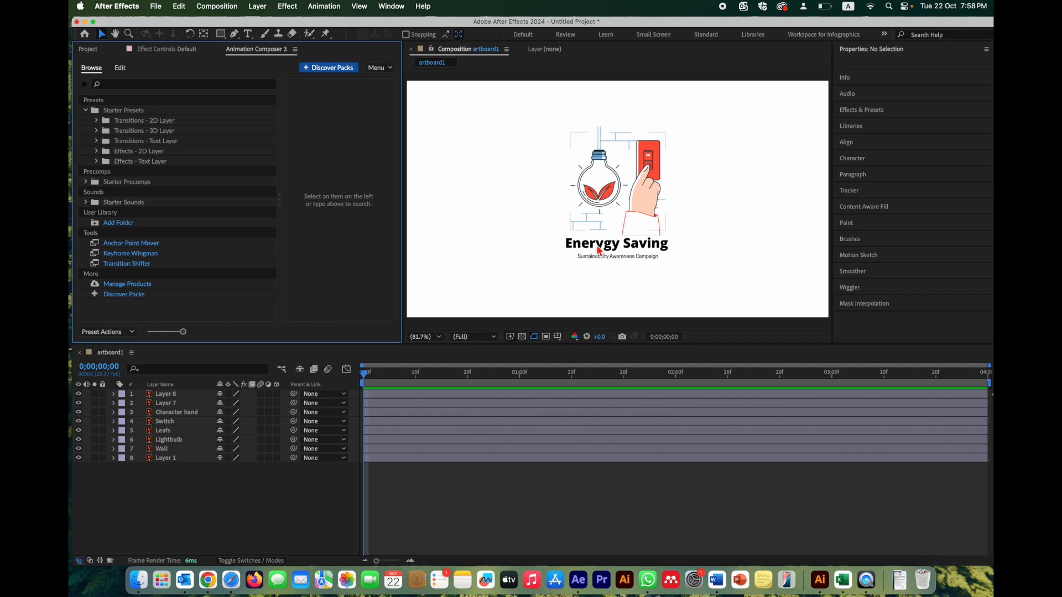
# - Solo the Wall and Switch layers in the artboard1 composition
pyautogui.click(95, 449)
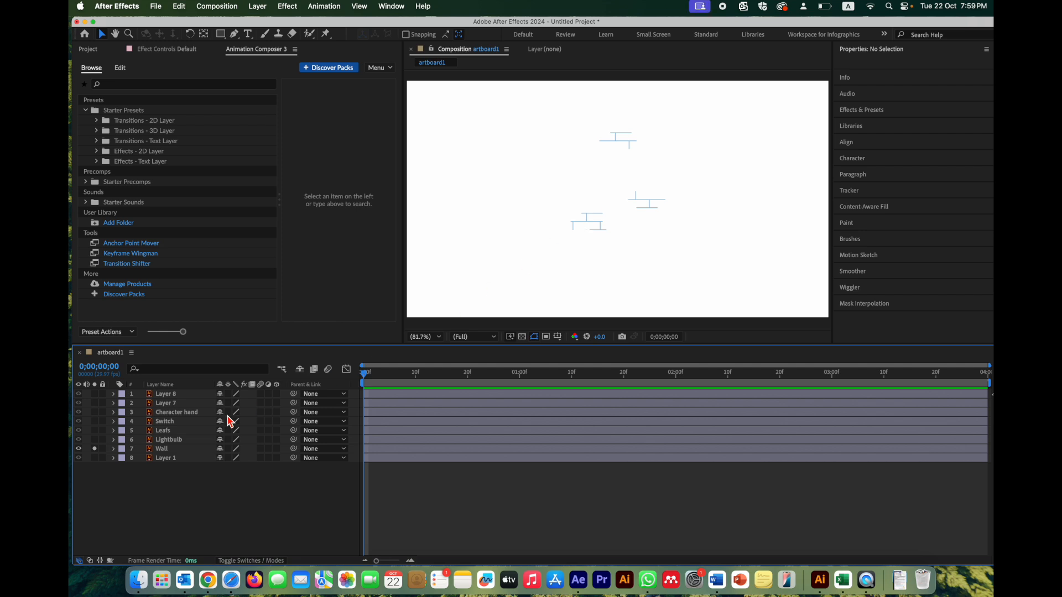
pyautogui.click(94, 421)
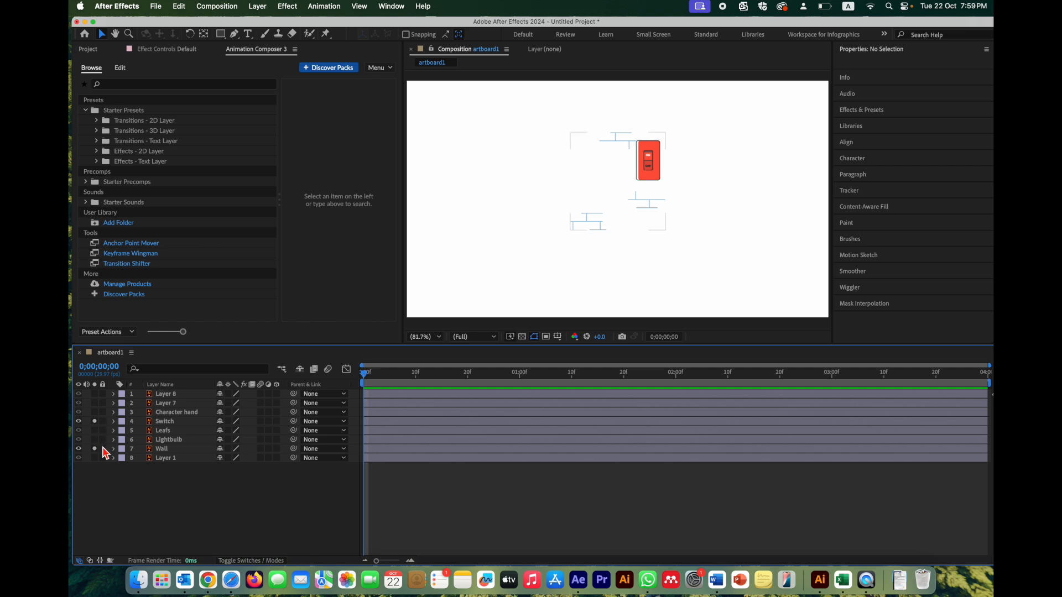
pyautogui.click(95, 449)
# - Apply the Transitions - 2D Layer preset Bounce Scale From Anchor Point to the Switch and Wall layers together
pyautogui.click(166, 422)
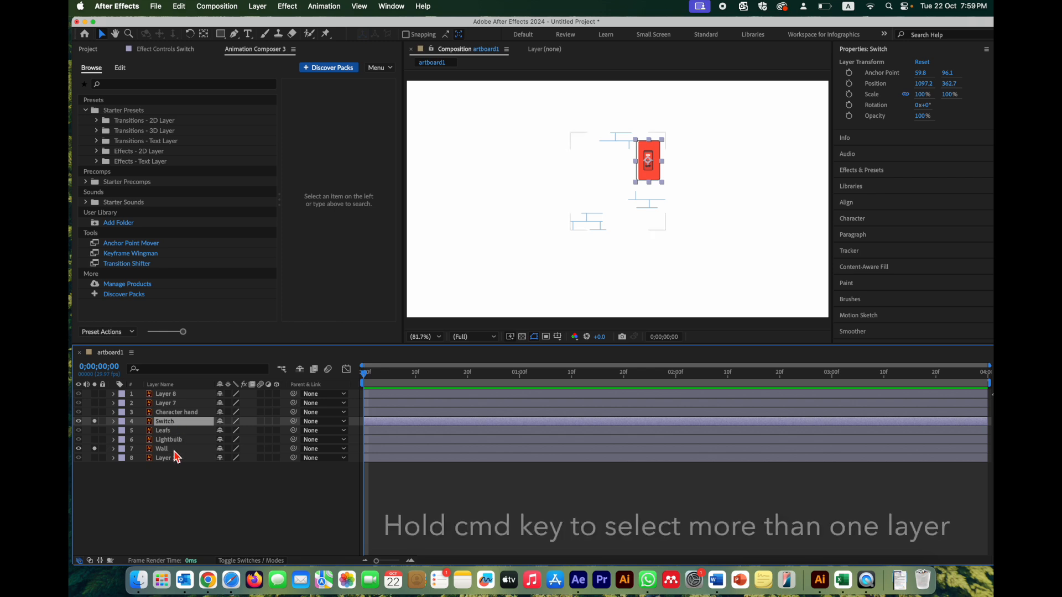
pyautogui.keyDown('super'); pyautogui.click(169, 449); pyautogui.keyUp('super')
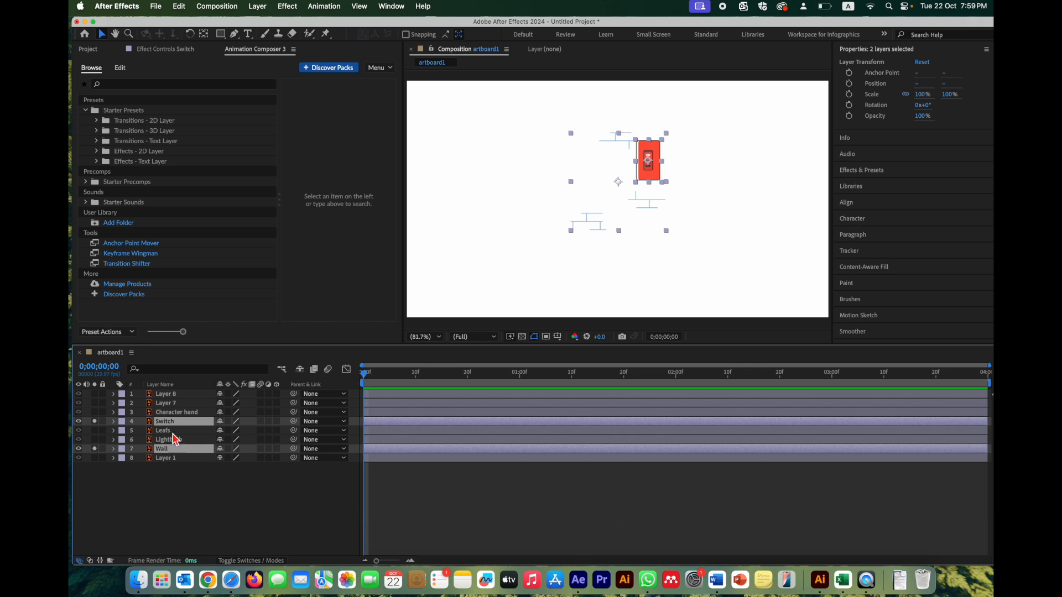
pyautogui.click(97, 121)
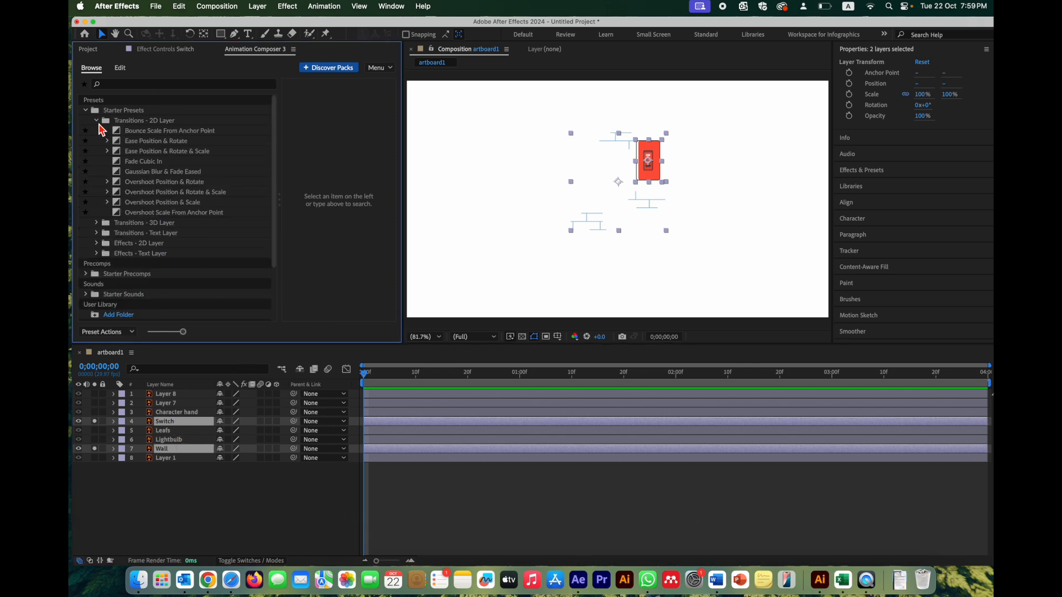
pyautogui.click(159, 133)
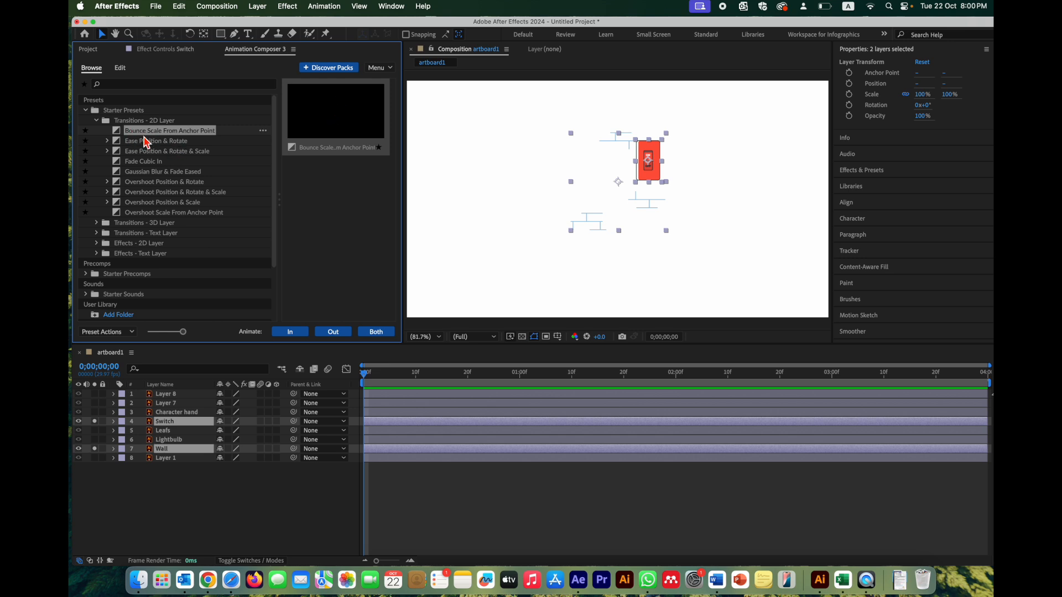
pyautogui.doubleClick(118, 132)
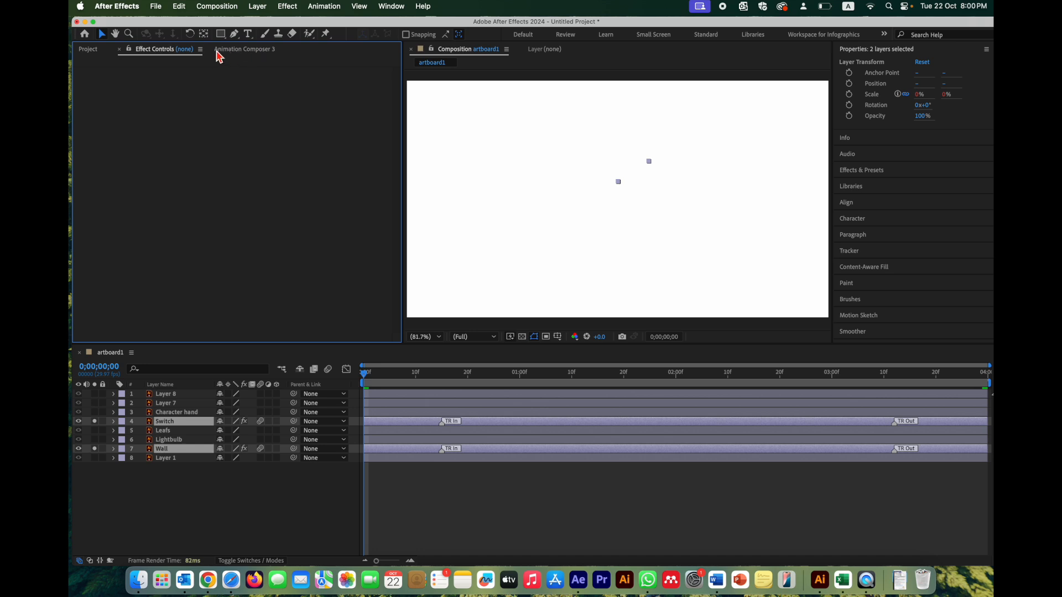
# - Review the In and Out transition settings of the Switch and Wall layers in Animation Composer 3, and return to browsing presets
pyautogui.click(248, 52)
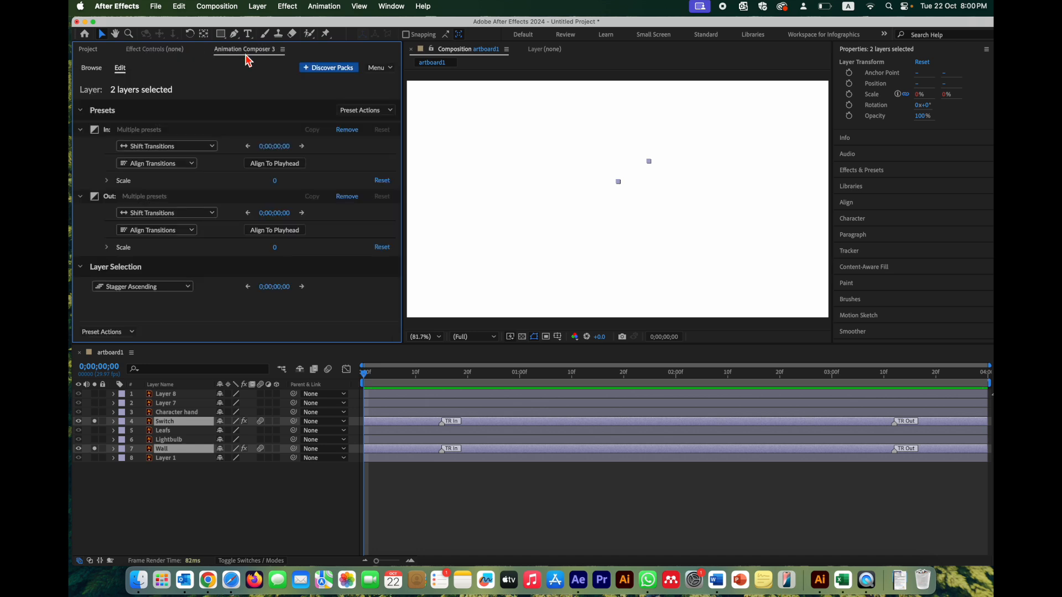
pyautogui.click(101, 70)
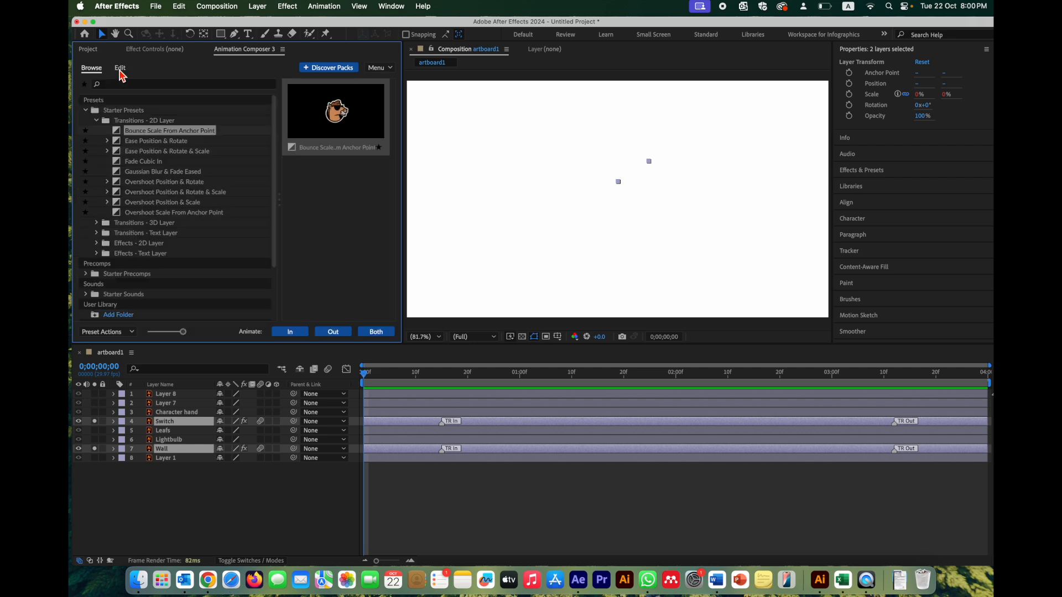
pyautogui.click(120, 69)
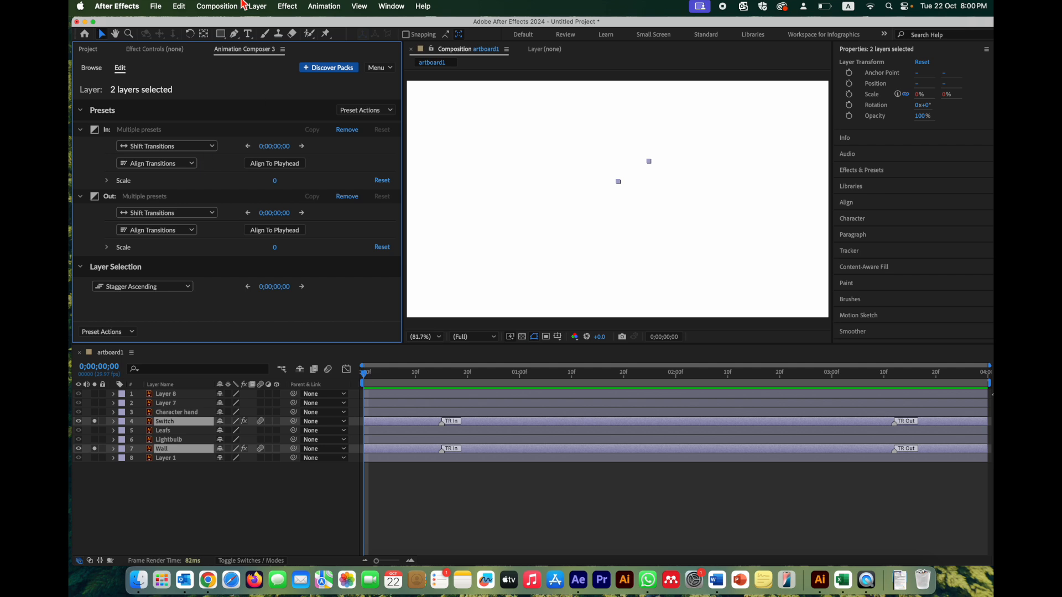
pyautogui.click(91, 69)
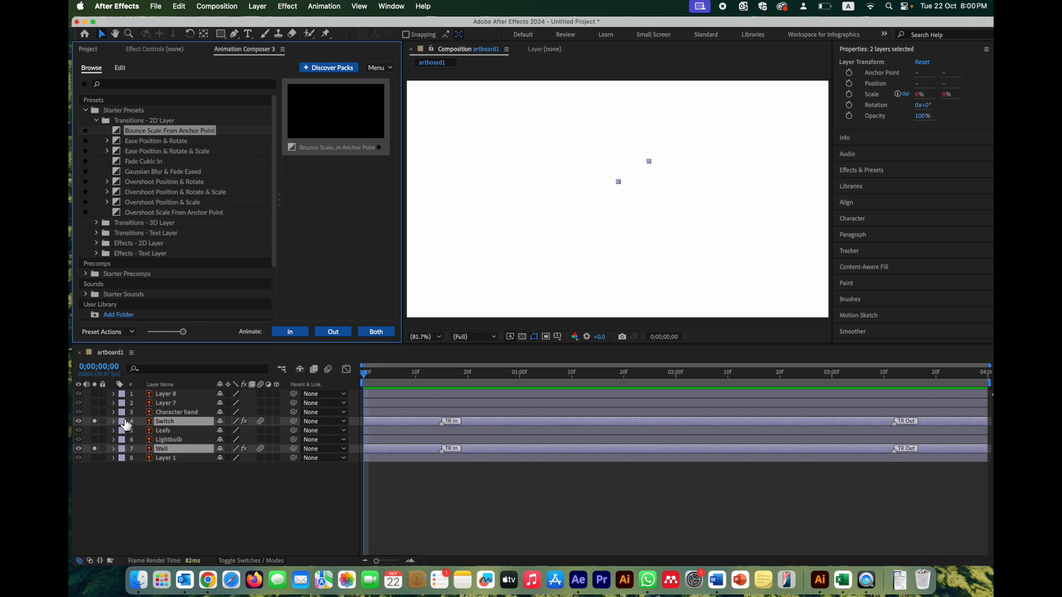
# - Unsolo the Switch and Wall layers, preview the animation, and return the playhead to 0;00;00;00
pyautogui.moveTo(96, 421); pyautogui.dragTo(96, 447)
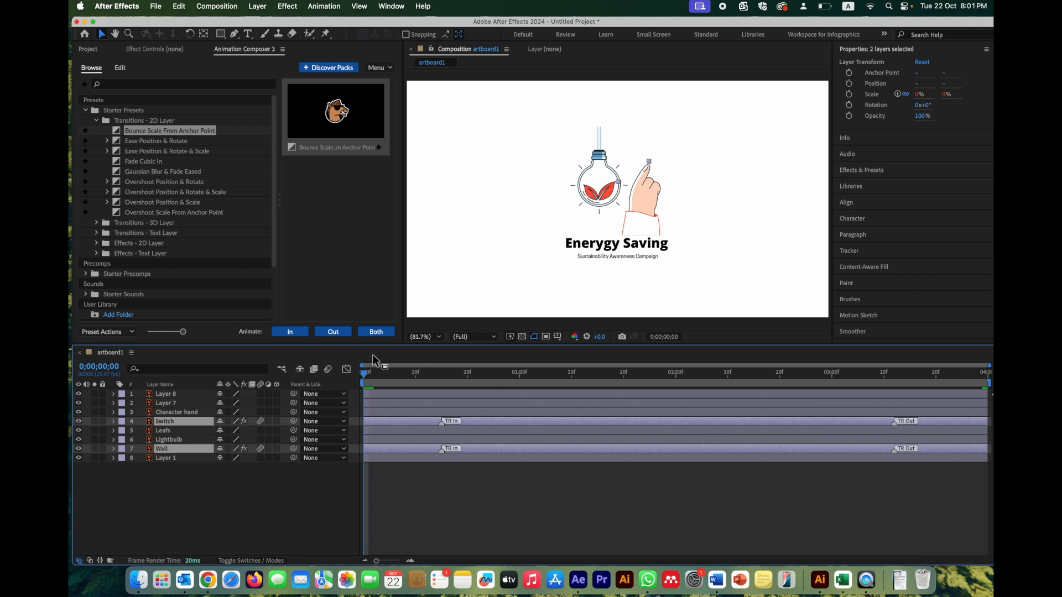
pyautogui.press('space')
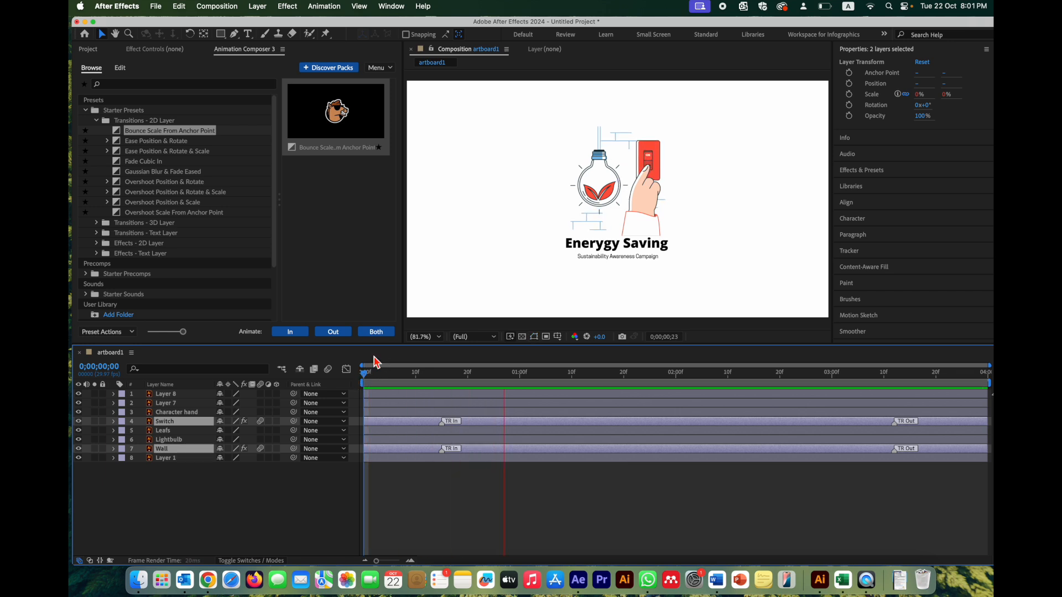
pyautogui.press('space')
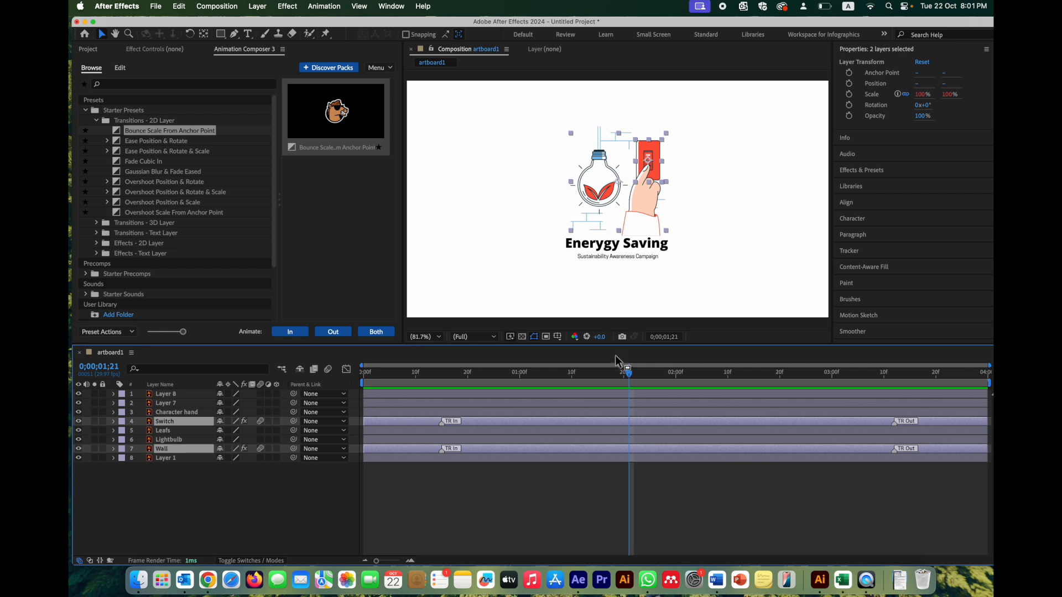
pyautogui.moveTo(631, 378); pyautogui.dragTo(373, 395)
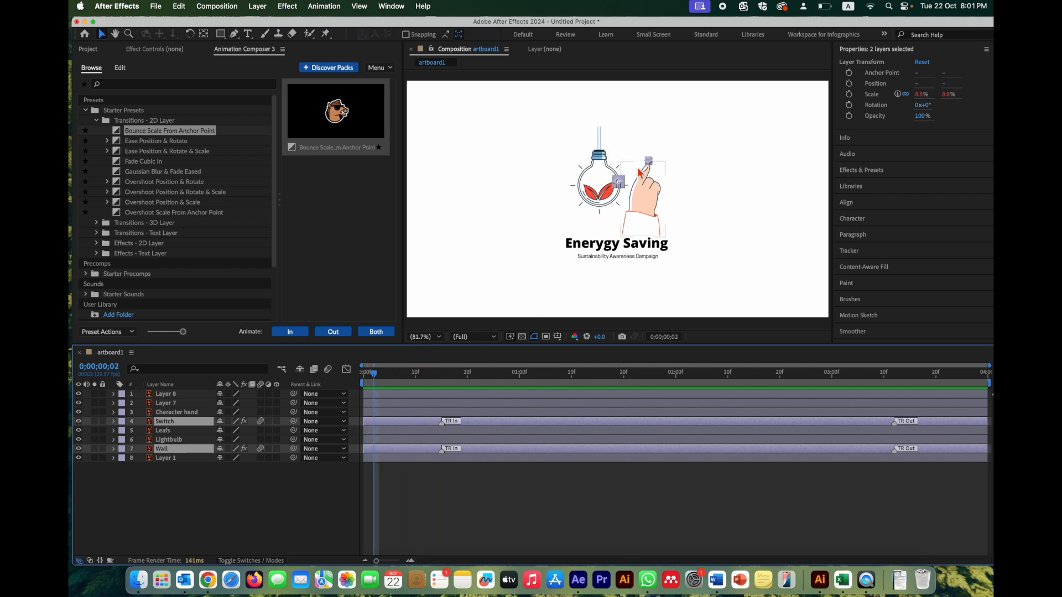
pyautogui.moveTo(379, 379)
pyautogui.mouseDown()
pyautogui.moveTo(410, 376)
pyautogui.moveTo(401, 386)
pyautogui.moveTo(363, 379)
pyautogui.mouseUp()
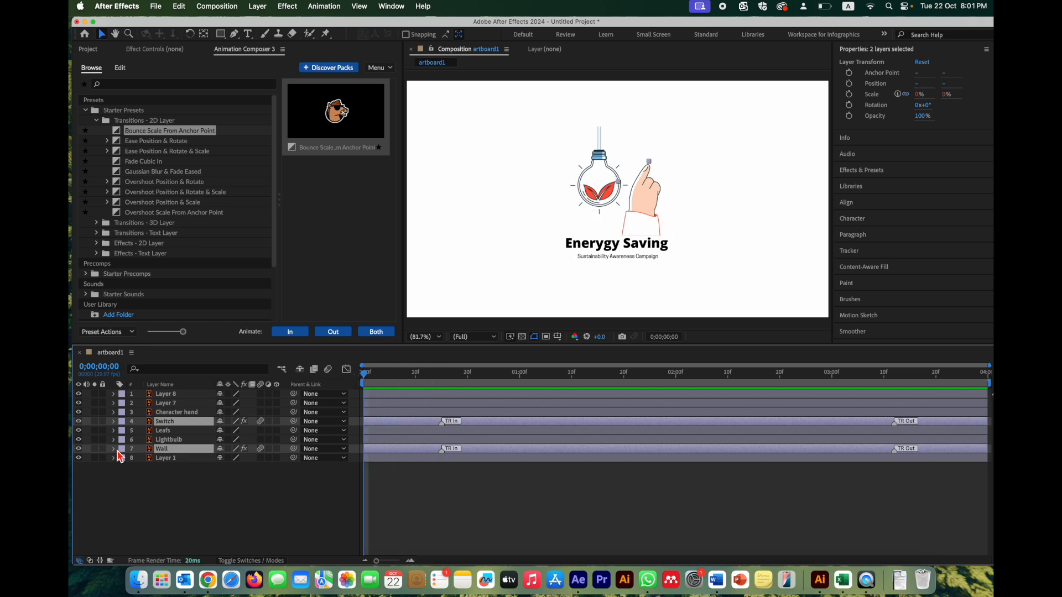
# - Solo the Character hand layer and apply the Overshoot Position & Scale transition preset's Bottom variant to it
pyautogui.click(180, 412)
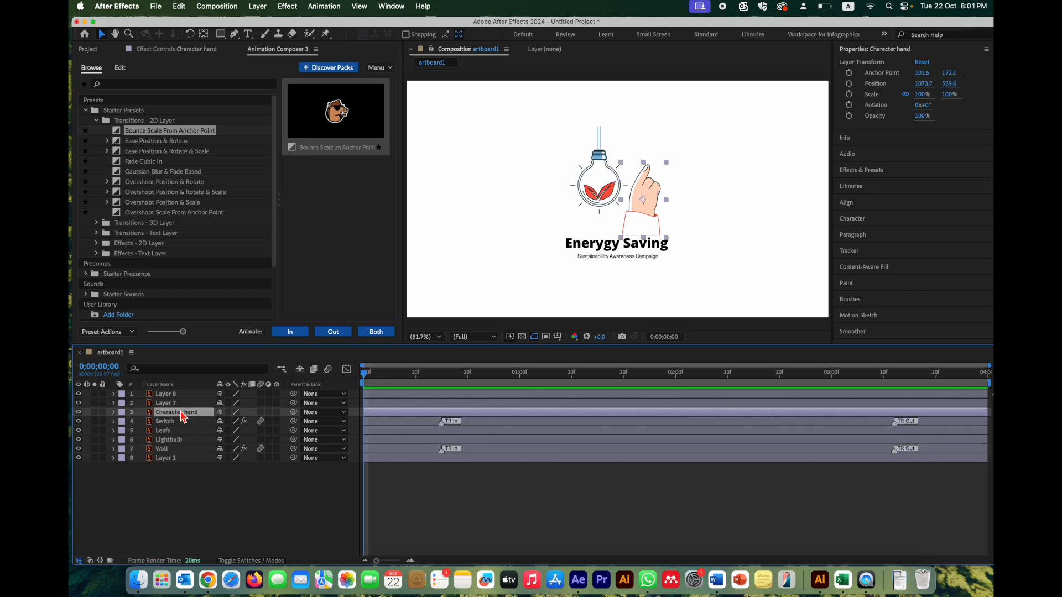
pyautogui.click(95, 412)
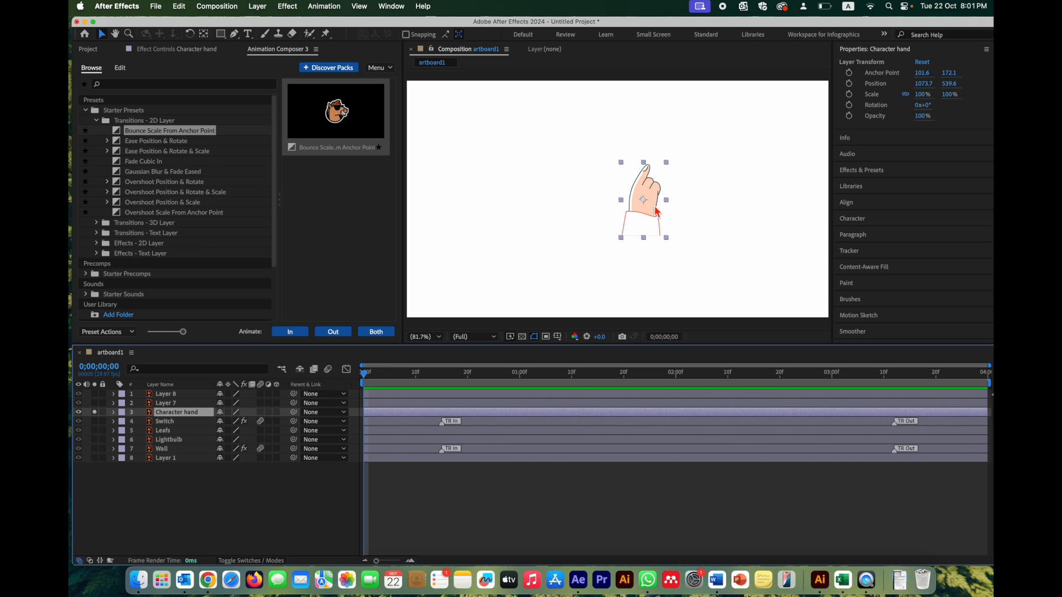
pyautogui.click(108, 203)
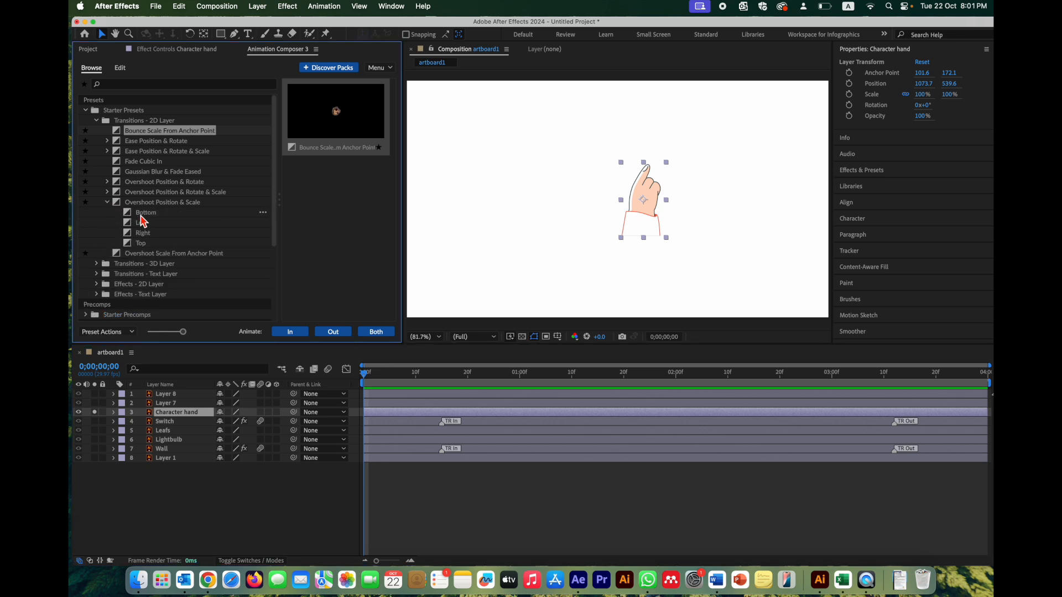
pyautogui.click(143, 215)
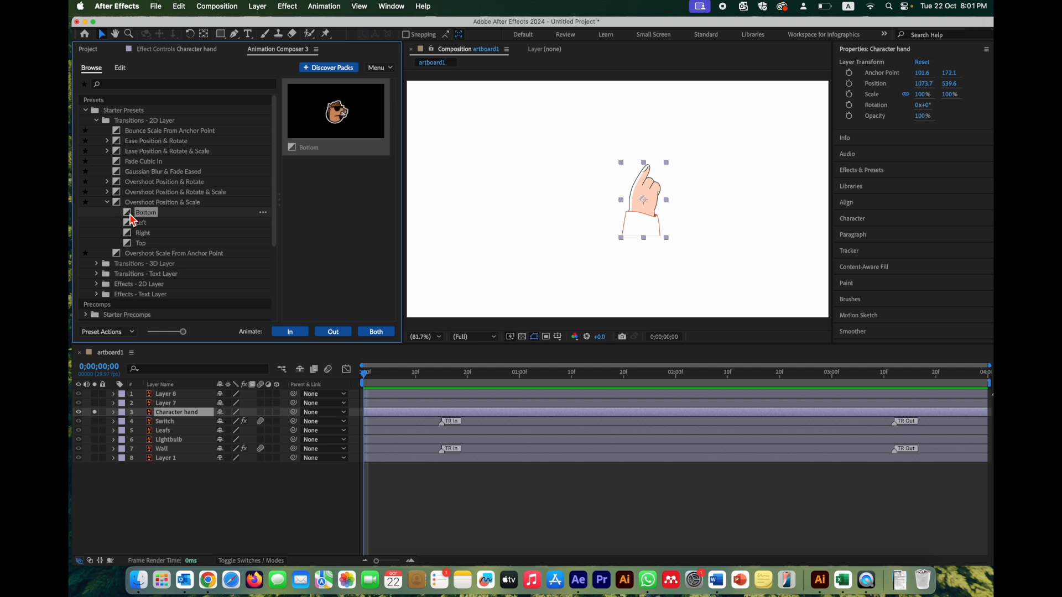
pyautogui.doubleClick(130, 215)
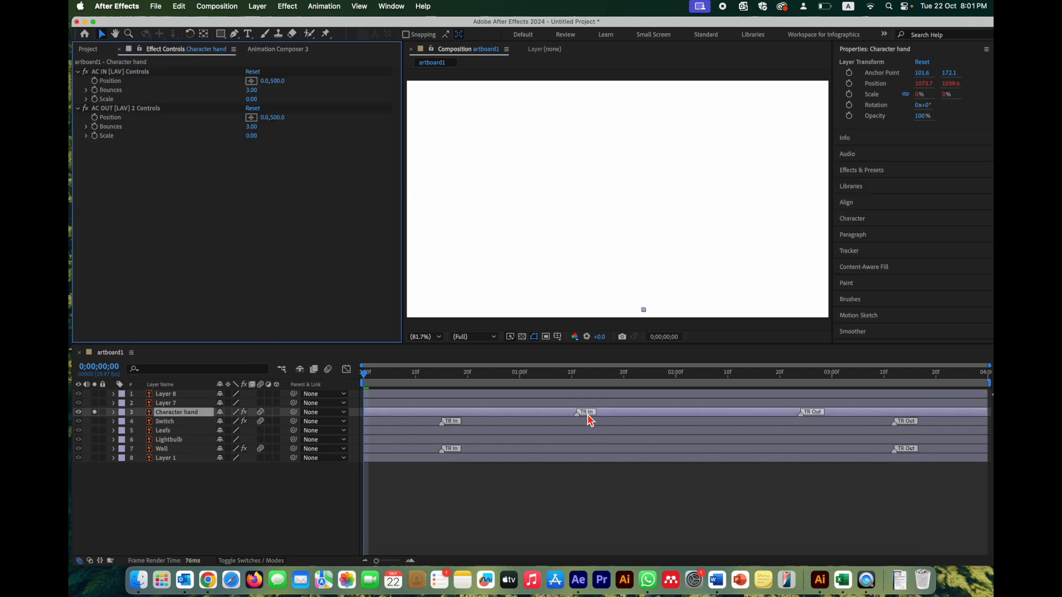
# - Unsolo the Character hand layer and preview the composition from the start
pyautogui.click(95, 412)
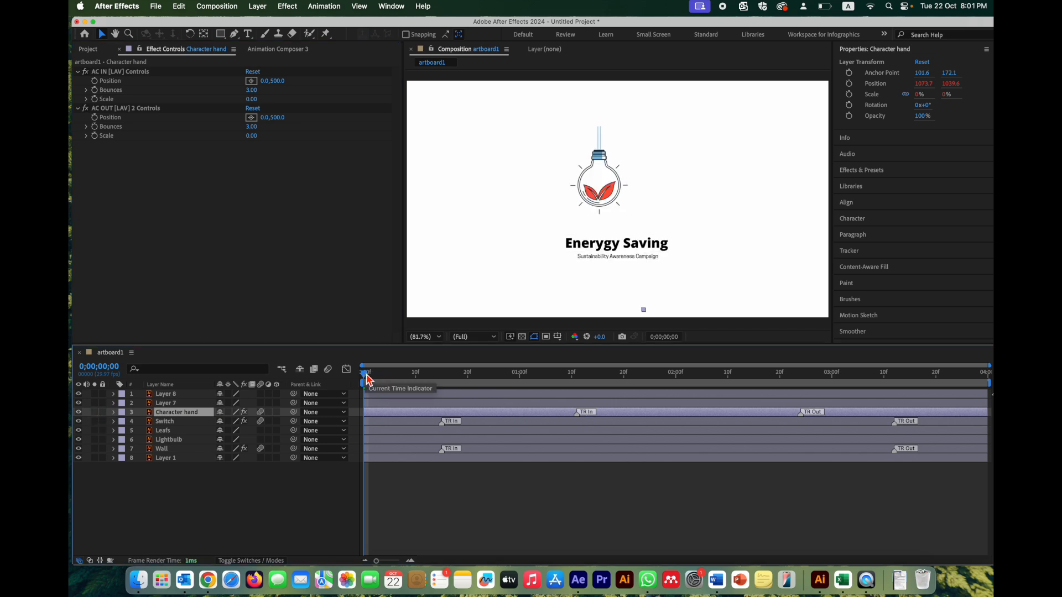
pyautogui.press('space')
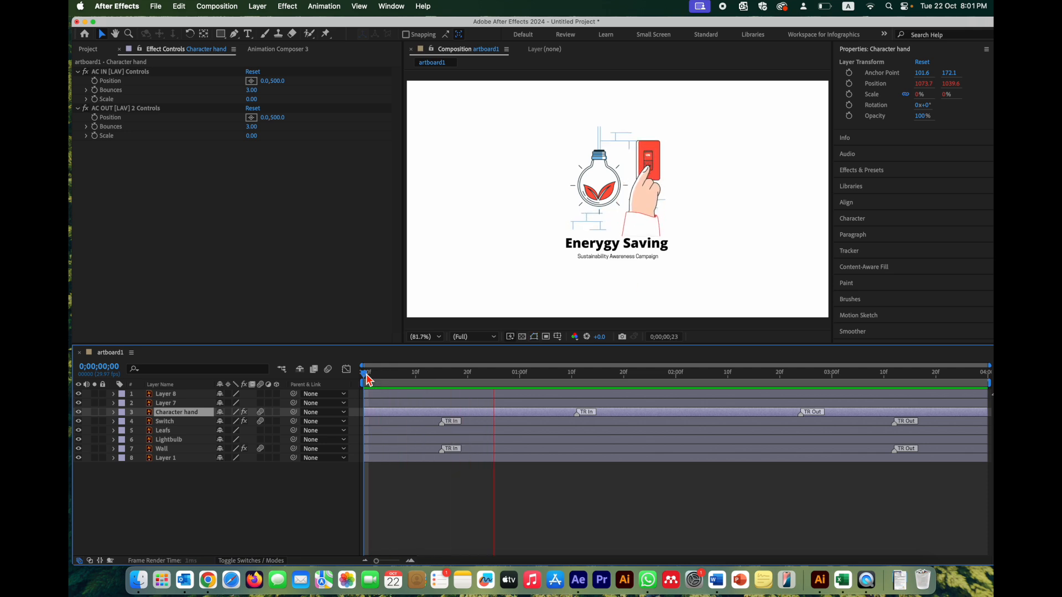
pyautogui.press('space')
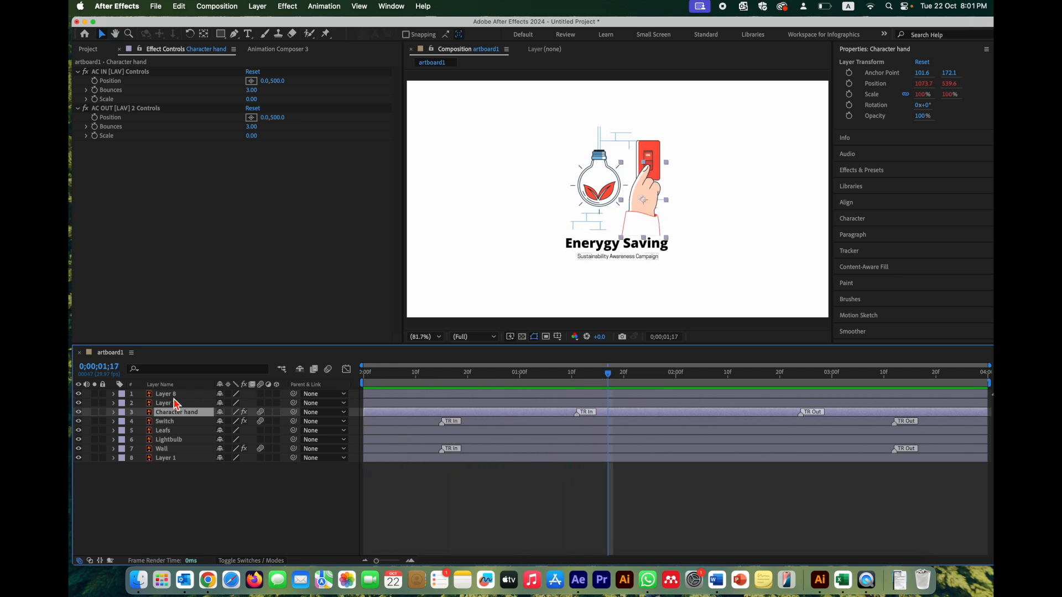
# - Solo the Character hand, Wall and Switch layers together
pyautogui.click(94, 412)
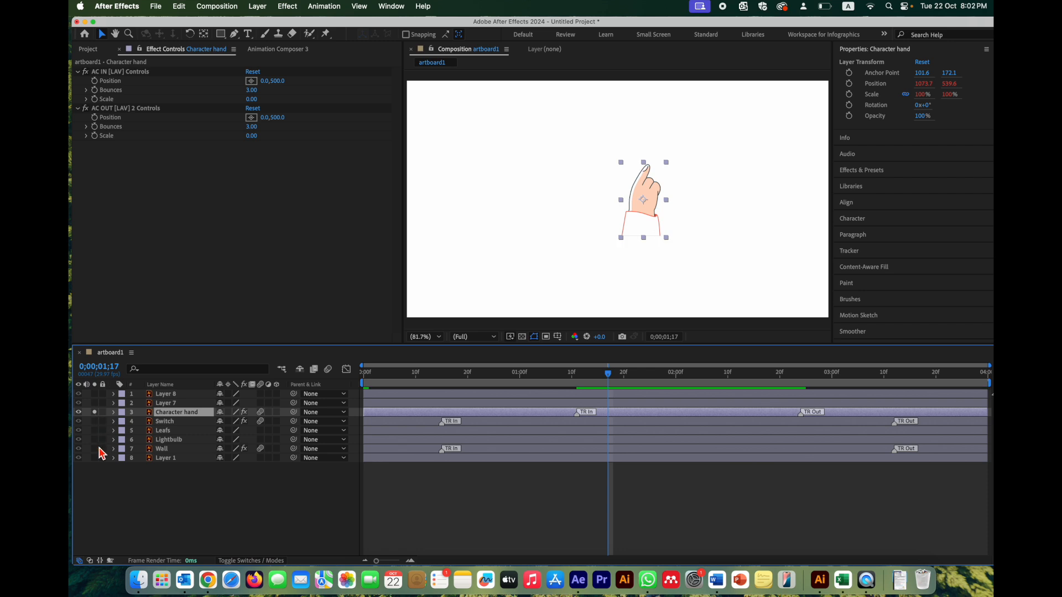
pyautogui.click(95, 440)
pyautogui.click(94, 440)
pyautogui.click(94, 448)
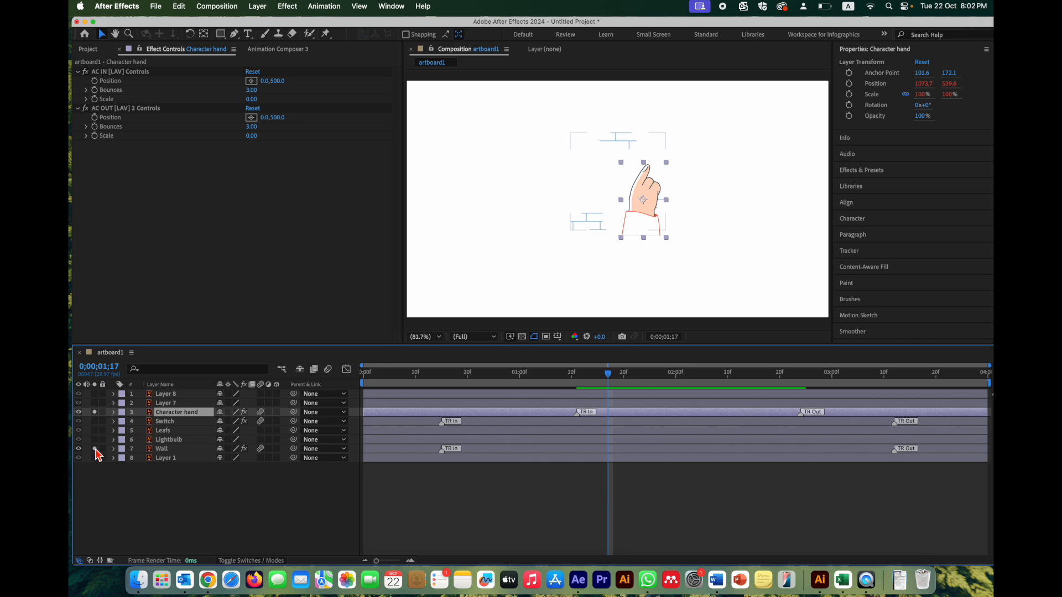
pyautogui.click(95, 421)
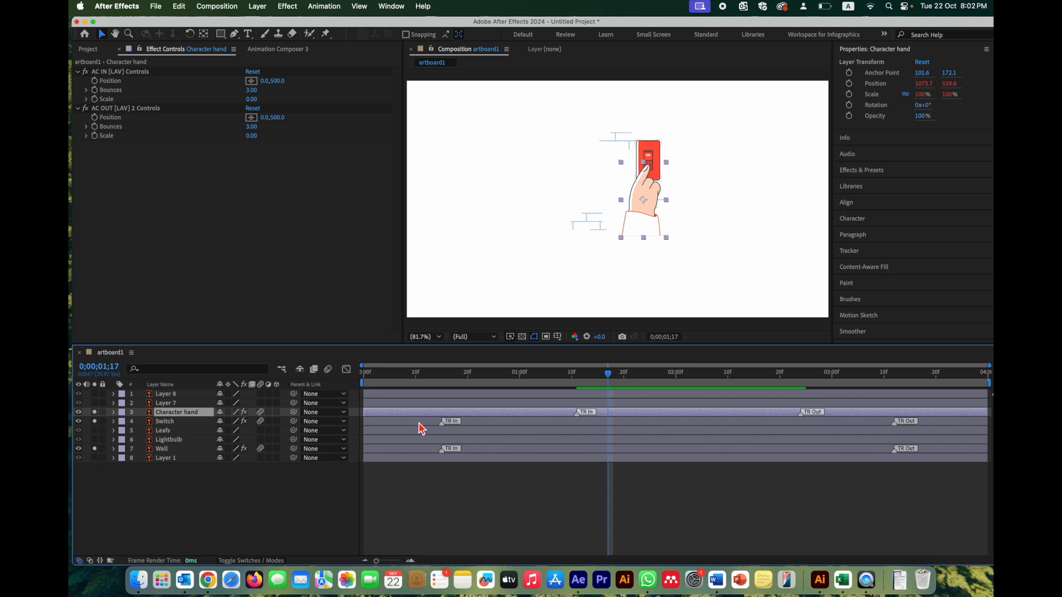
# - Shift the Character hand layer to start at 0;00;01;06 and scrub from the beginning to check the timing
pyautogui.moveTo(610, 379); pyautogui.dragTo(555, 424)
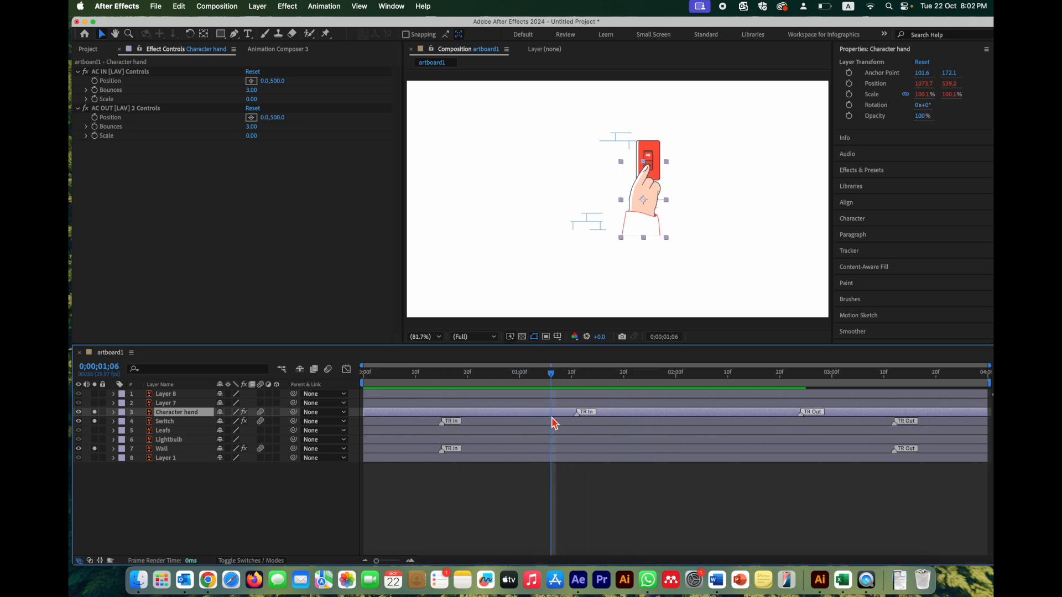
pyautogui.moveTo(371, 415); pyautogui.dragTo(559, 423)
pyautogui.moveTo(552, 379); pyautogui.dragTo(365, 374)
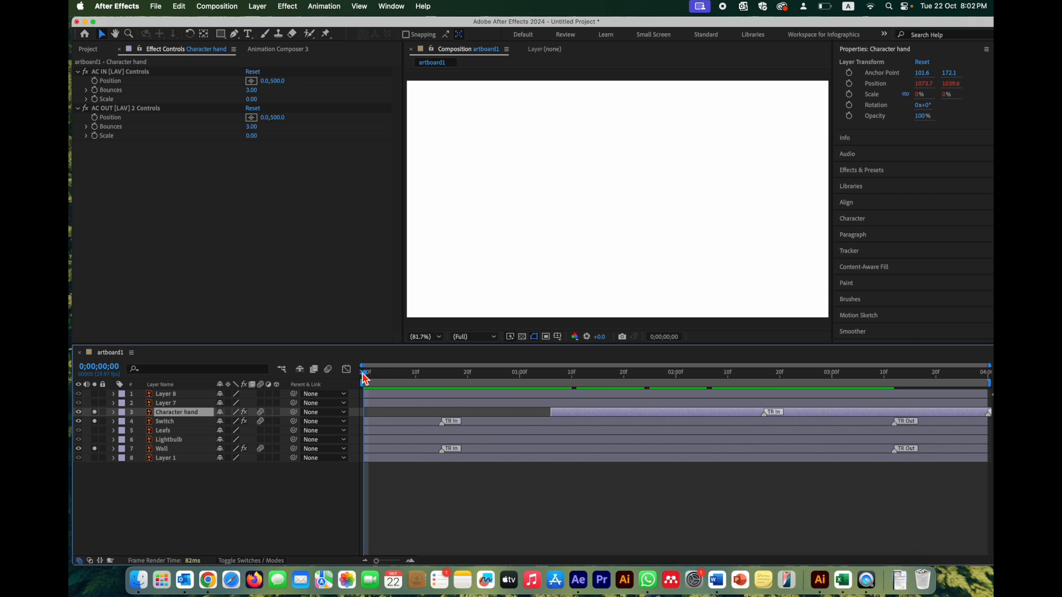
pyautogui.moveTo(366, 379); pyautogui.dragTo(681, 403)
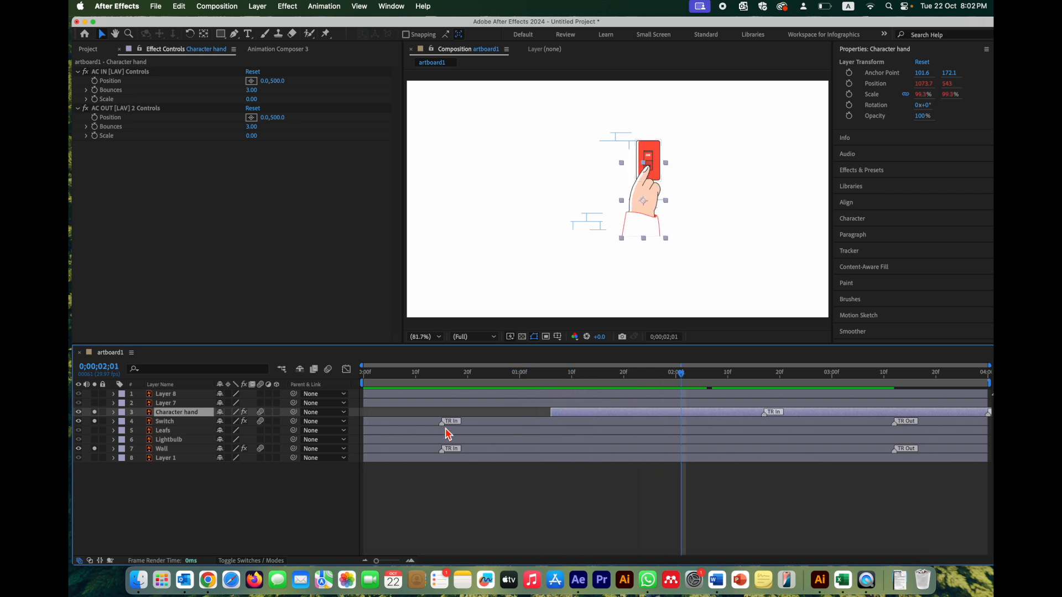
# - Turn off solo for the Character hand, Switch and Wall layers
pyautogui.click(94, 412)
pyautogui.click(94, 421)
pyautogui.click(95, 448)
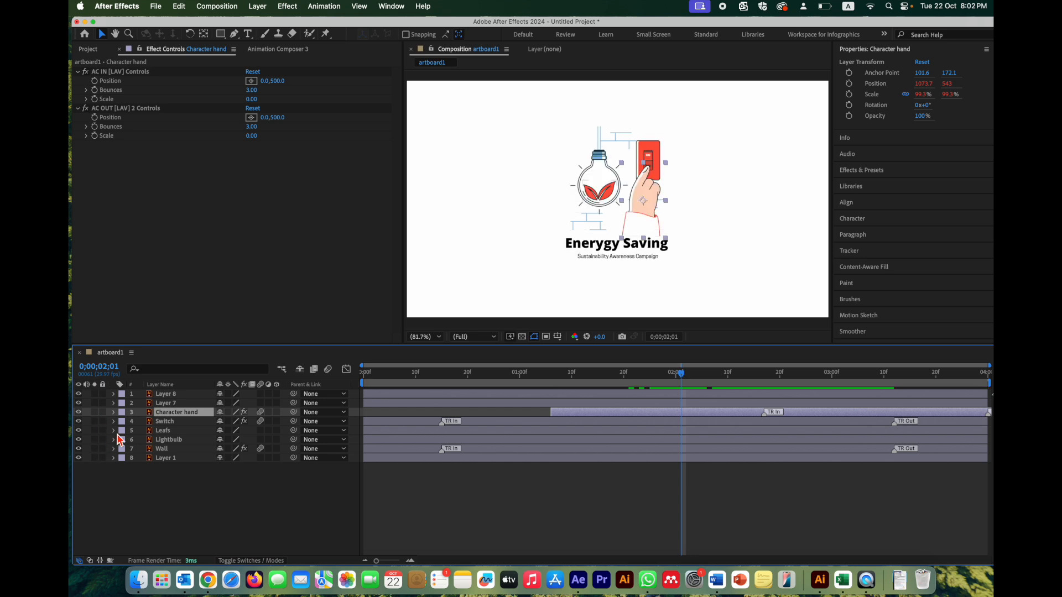
# - Apply the Top variant of the Overshoot Position & Rotate 2D transition to the Lightbulb and Leafs layers
pyautogui.click(169, 440)
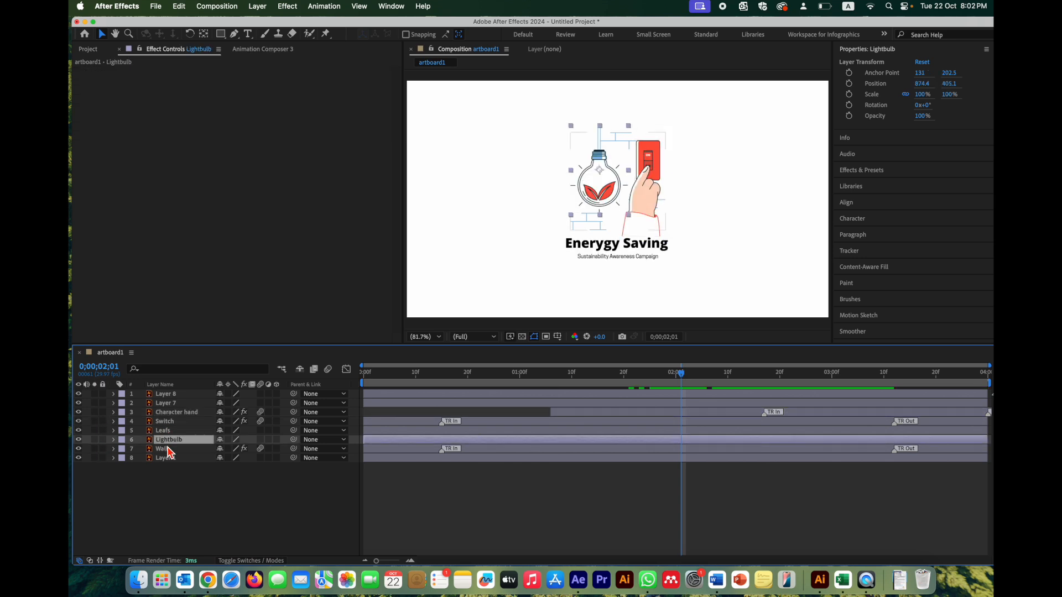
pyautogui.keyDown('shift'); pyautogui.click(166, 434); pyautogui.keyUp('shift')
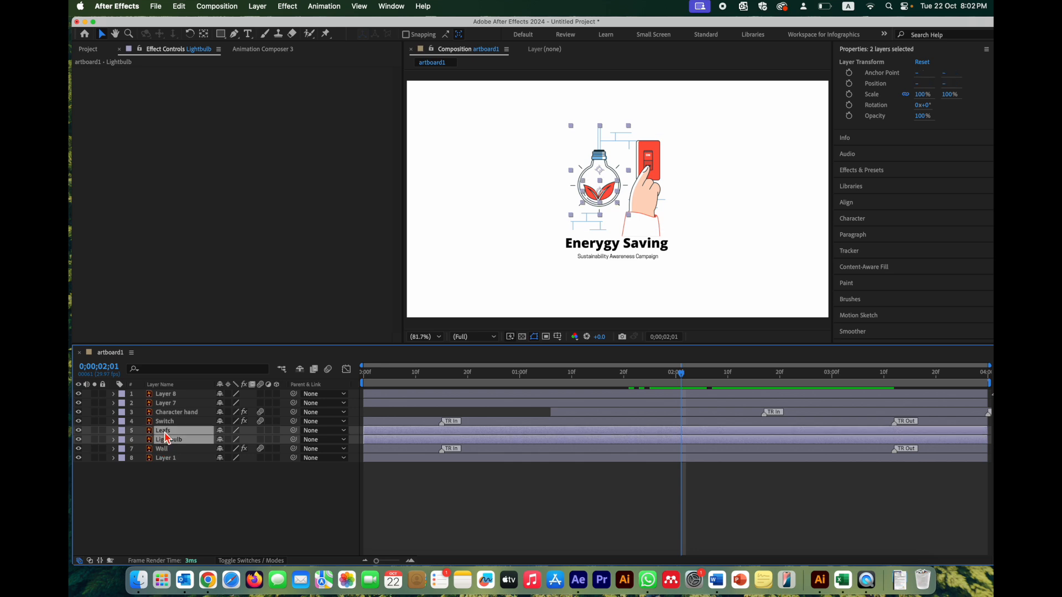
pyautogui.click(280, 51)
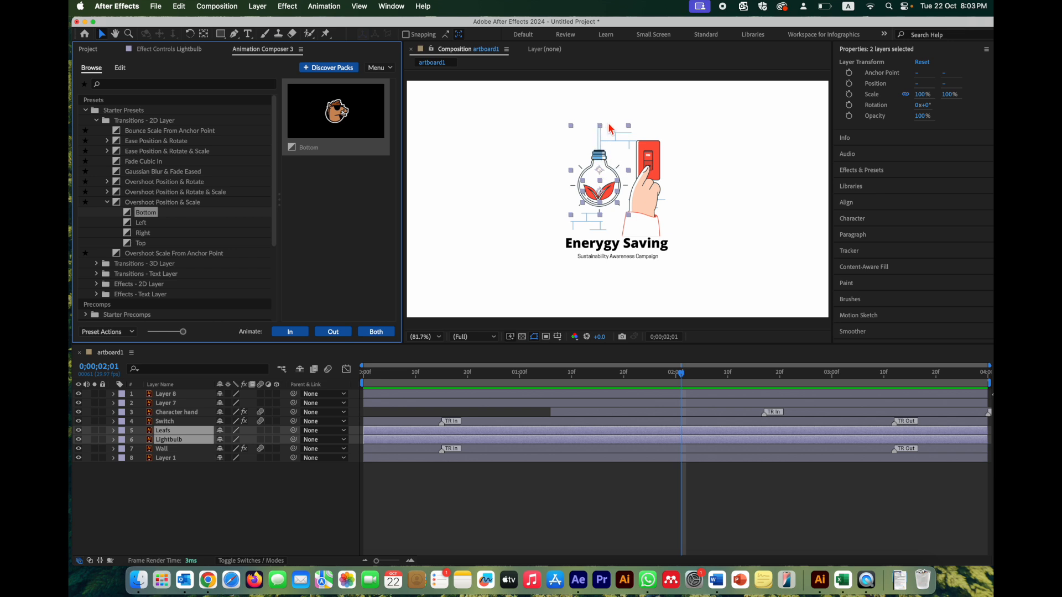
pyautogui.click(107, 182)
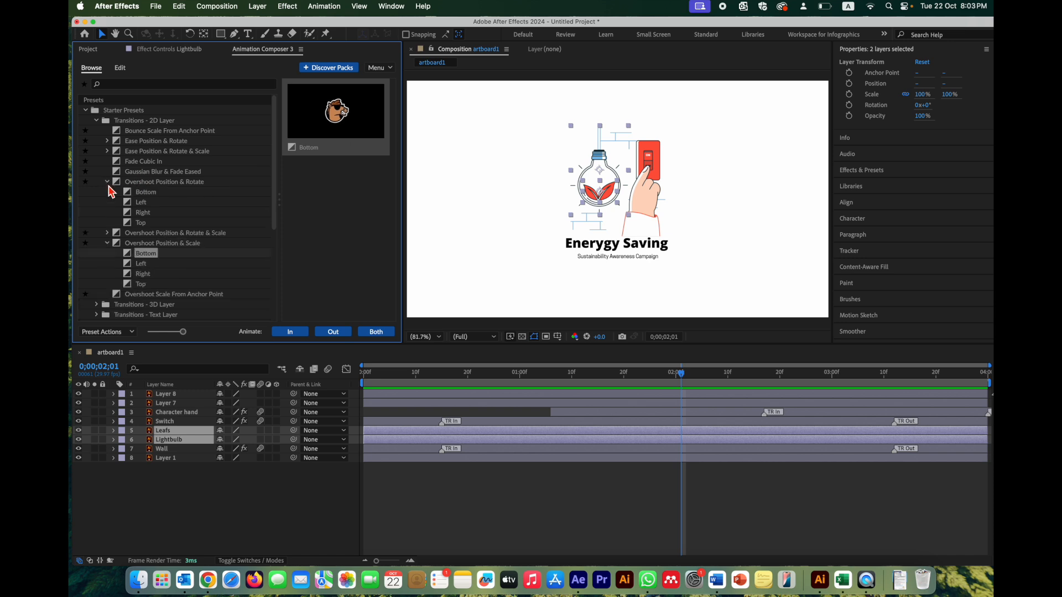
pyautogui.click(150, 223)
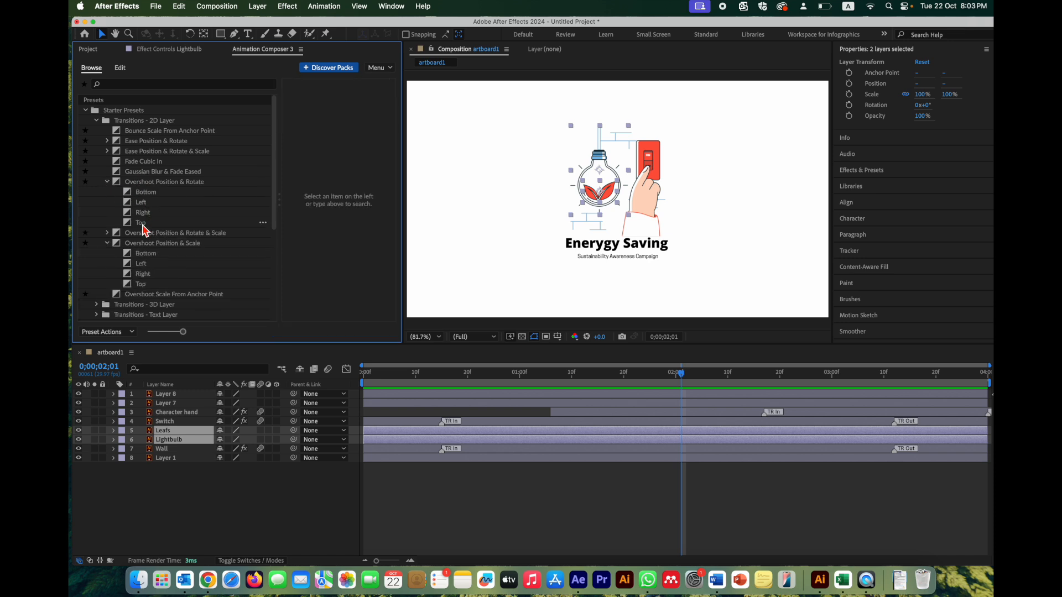
pyautogui.click(143, 225)
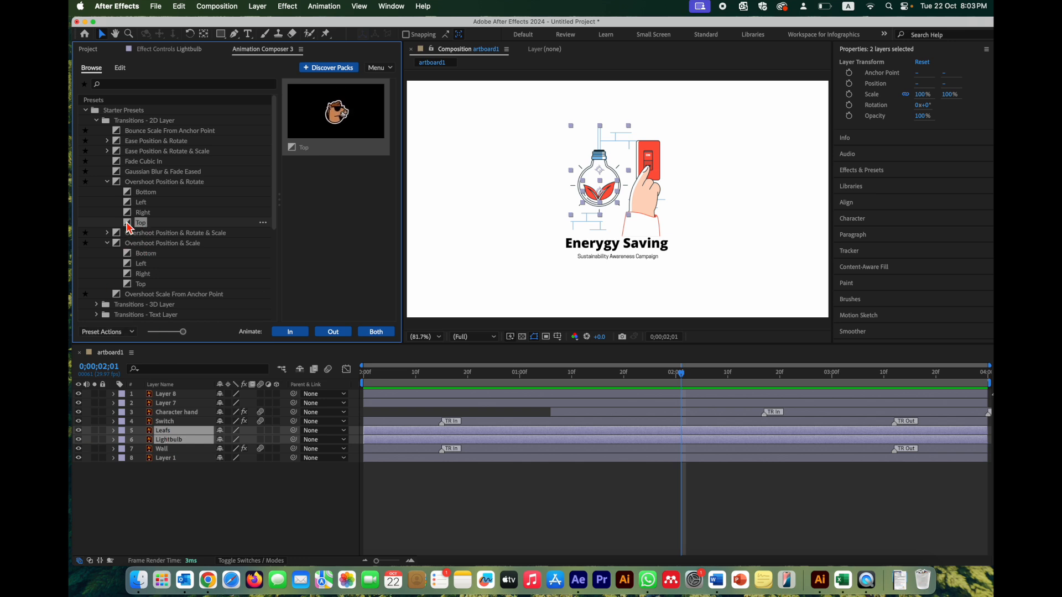
pyautogui.doubleClick(128, 223)
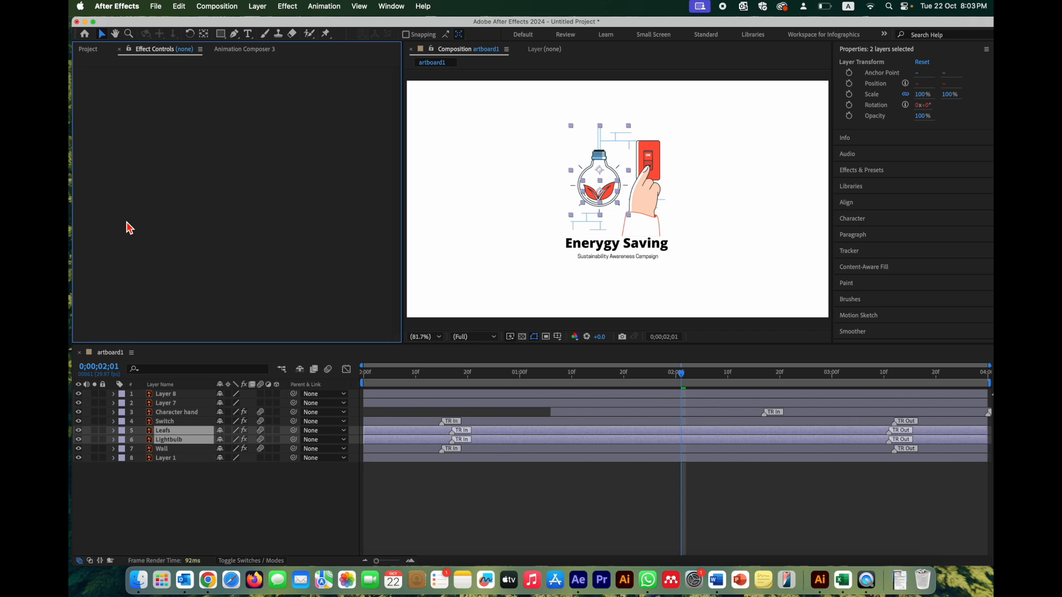
# - Shift the Leafs and Lightbulb layers to start at 0;00;01;18 and preview the composition from the beginning
pyautogui.moveTo(685, 381); pyautogui.dragTo(618, 403)
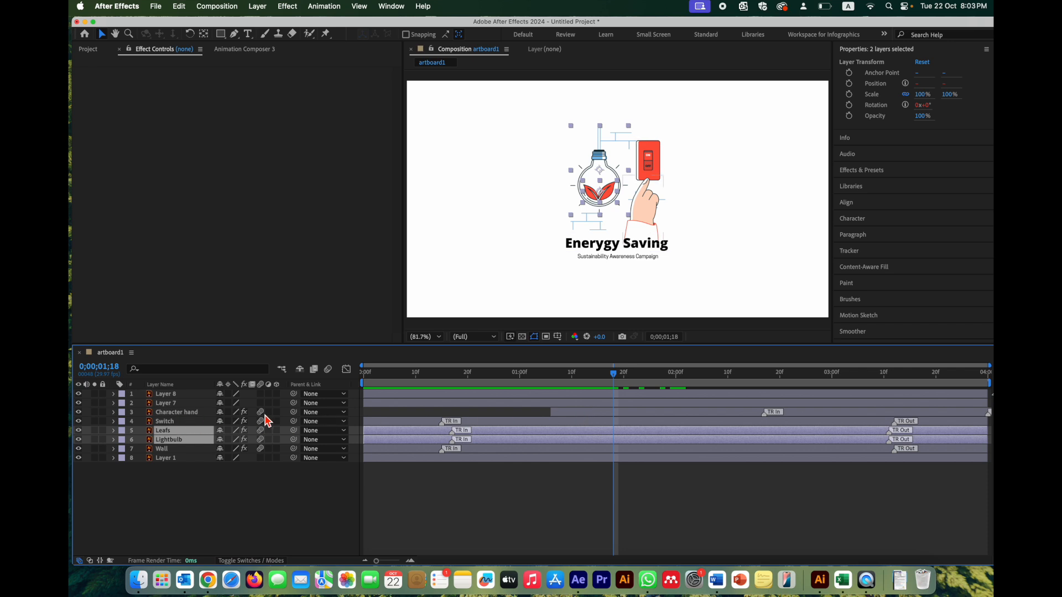
pyautogui.moveTo(375, 435); pyautogui.dragTo(627, 436)
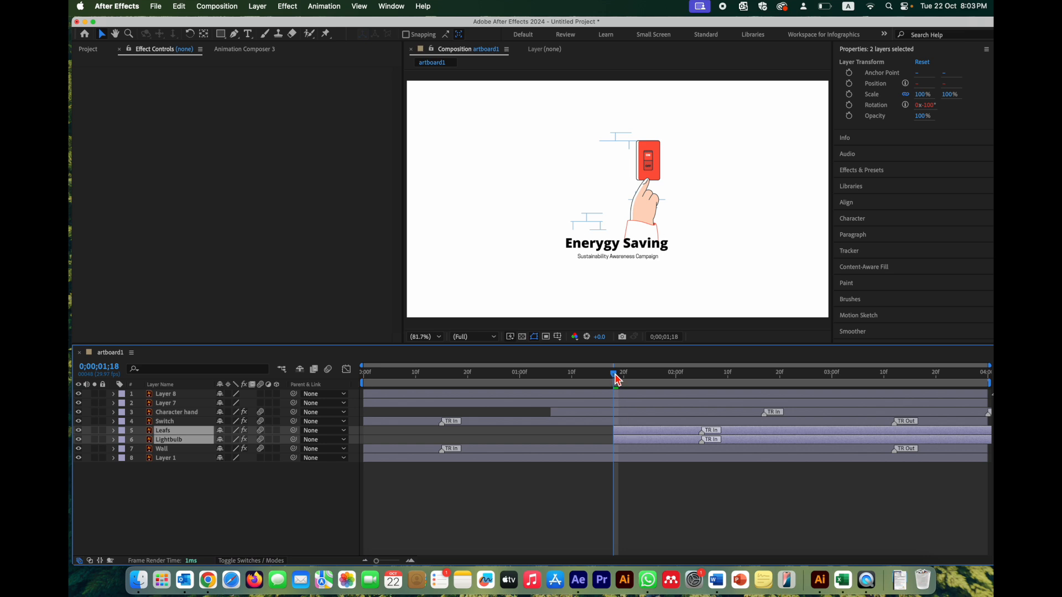
pyautogui.moveTo(618, 380); pyautogui.dragTo(346, 406)
pyautogui.press('space')
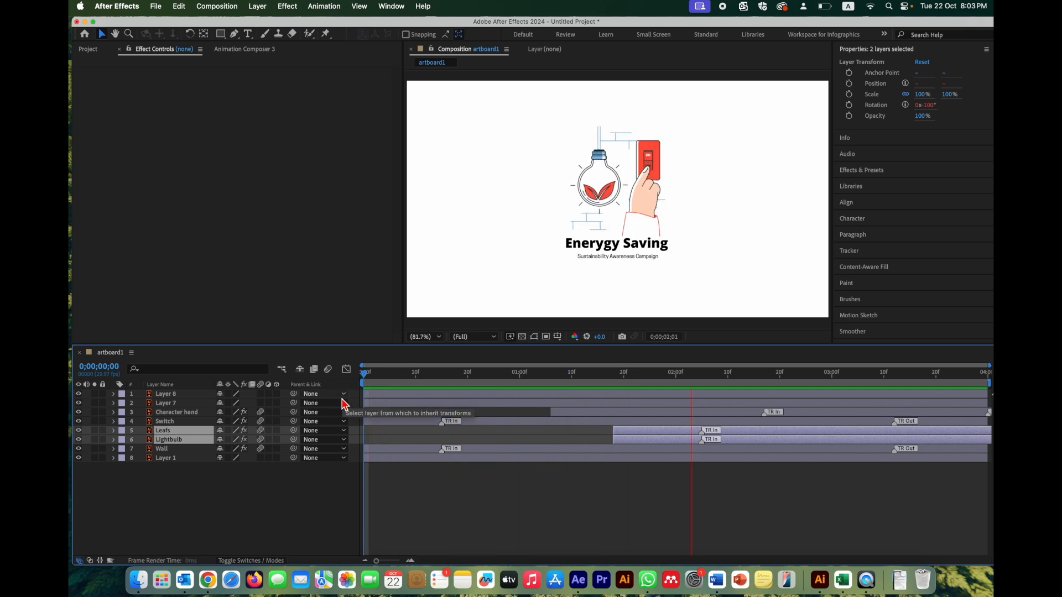
pyautogui.press('space')
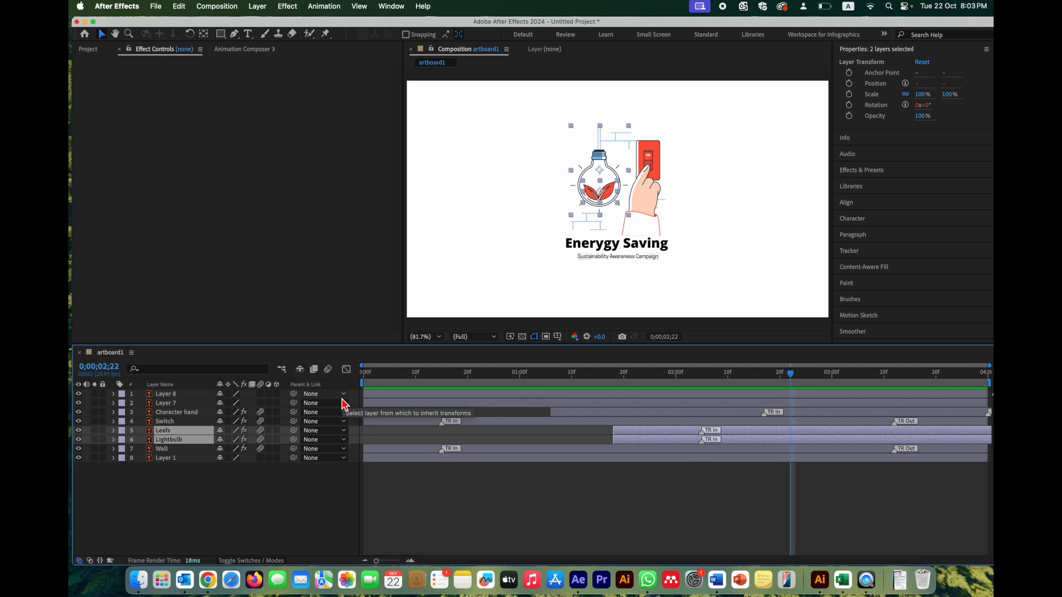
# - Apply the Bottom variant of the Ease Position & Rotate 2D transition to Layer 8 and Layer 7
pyautogui.click(186, 396)
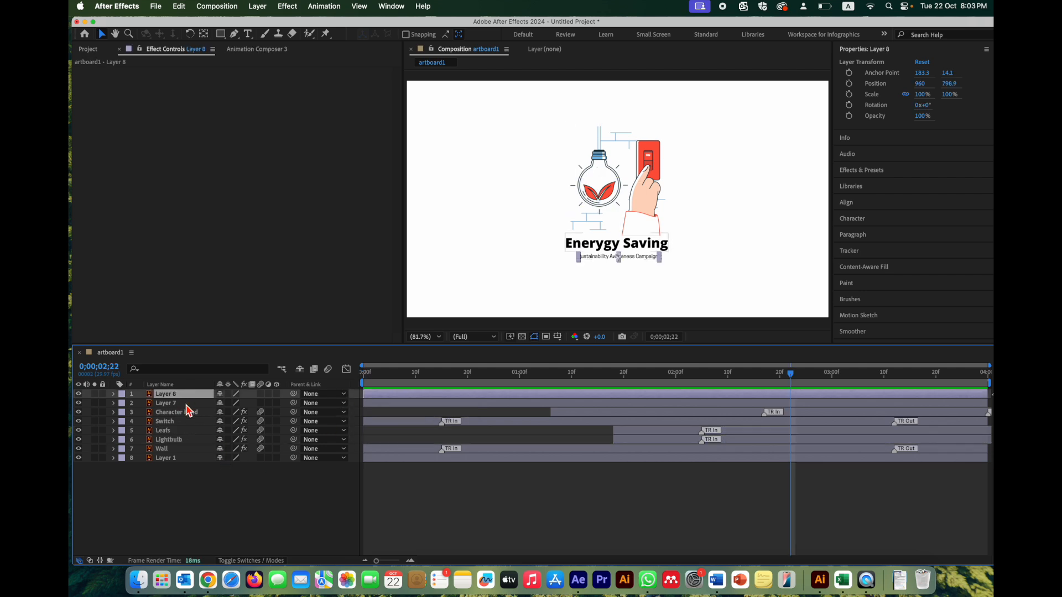
pyautogui.keyDown('shift'); pyautogui.click(187, 405); pyautogui.keyUp('shift')
pyautogui.click(259, 49)
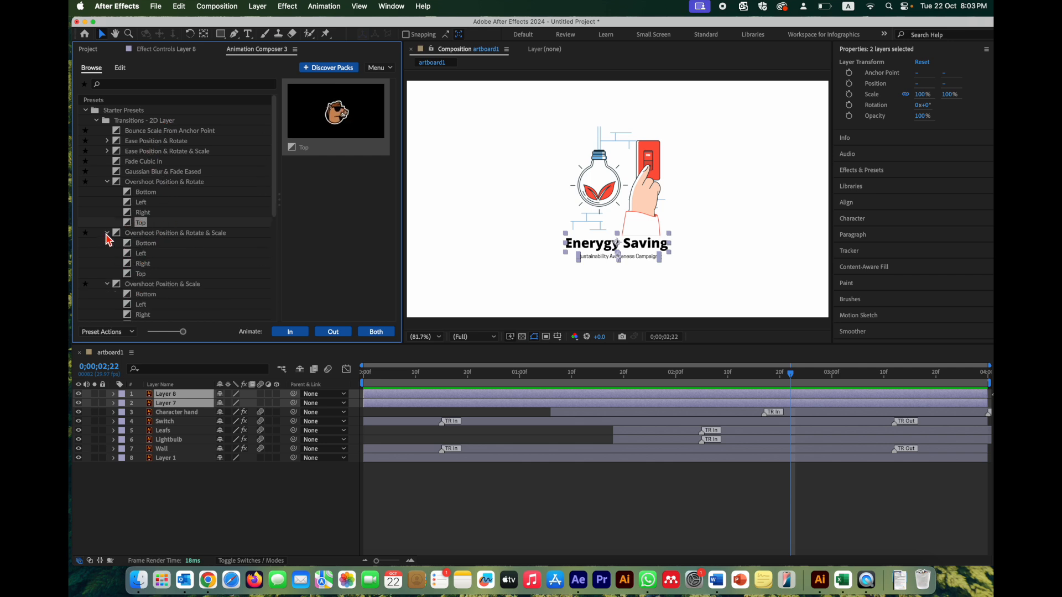
pyautogui.click(107, 141)
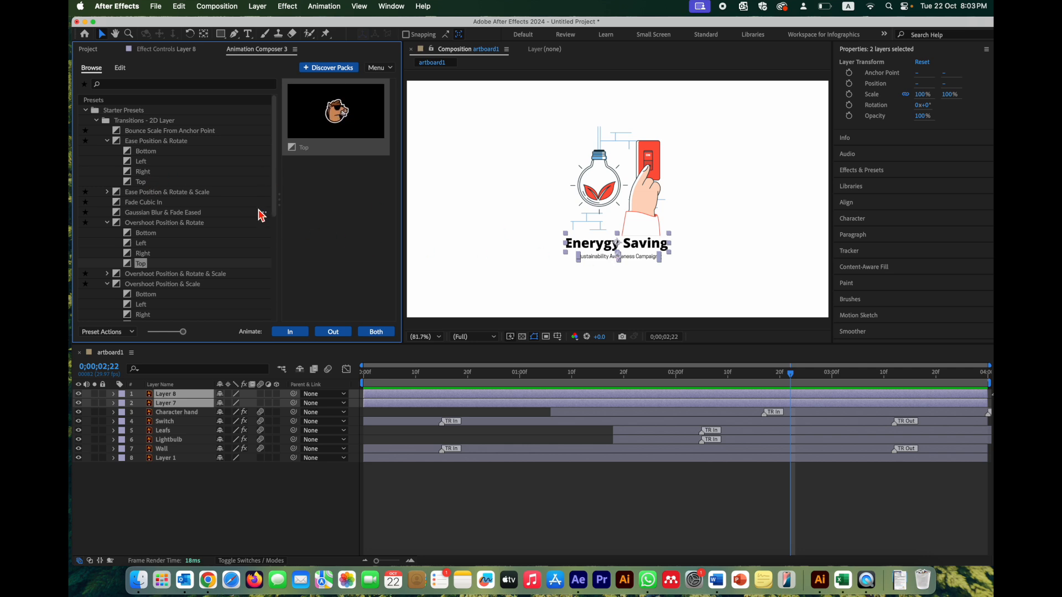
pyautogui.click(146, 151)
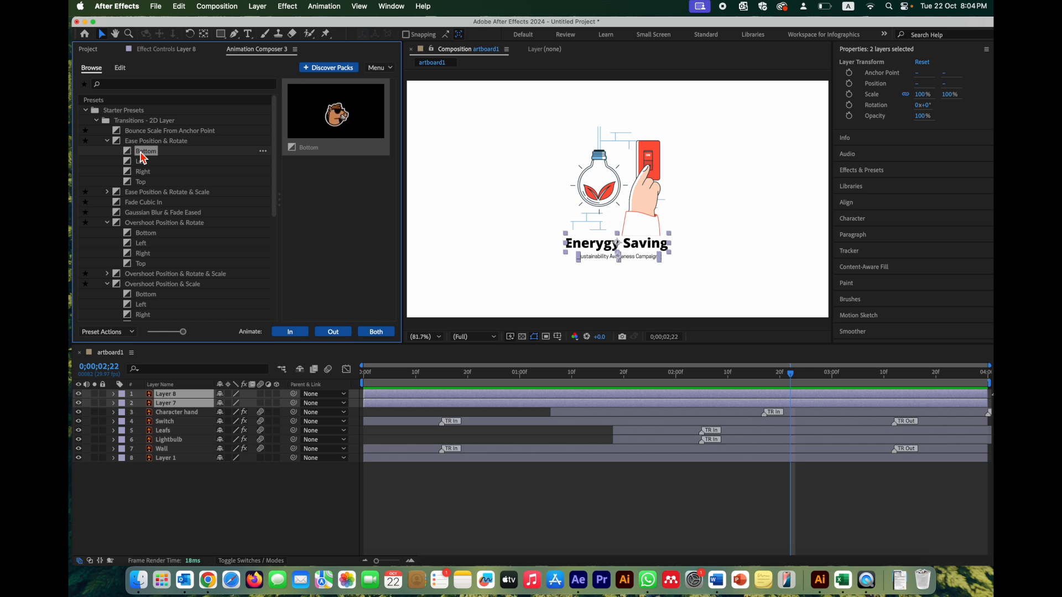
pyautogui.doubleClick(142, 153)
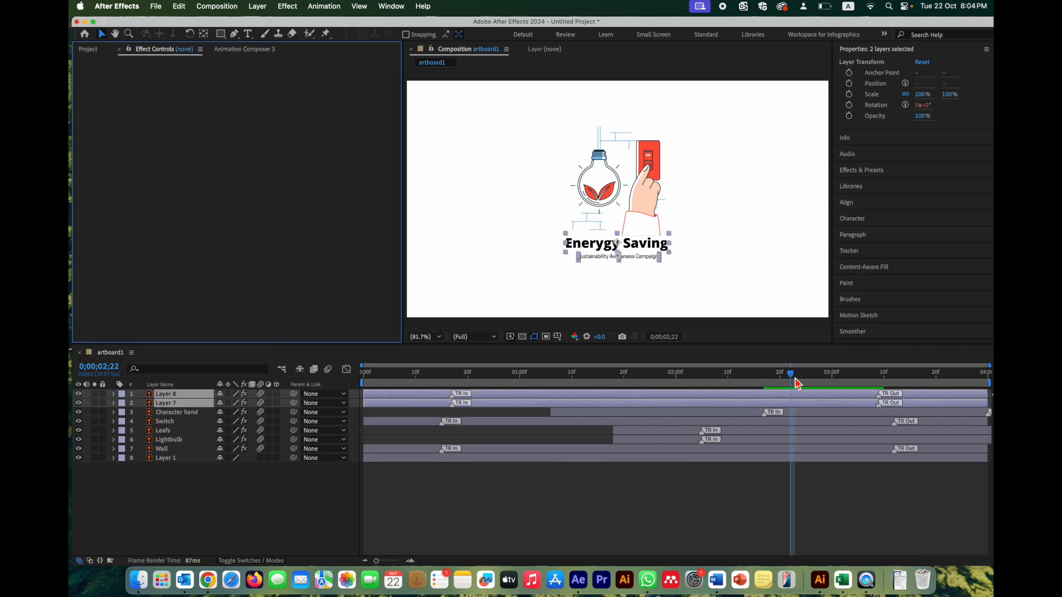
# - Shift Layer 8 and Layer 7 to start at 0;00;02;02, preview the animation, and return to the first frame
pyautogui.moveTo(796, 383); pyautogui.dragTo(689, 392)
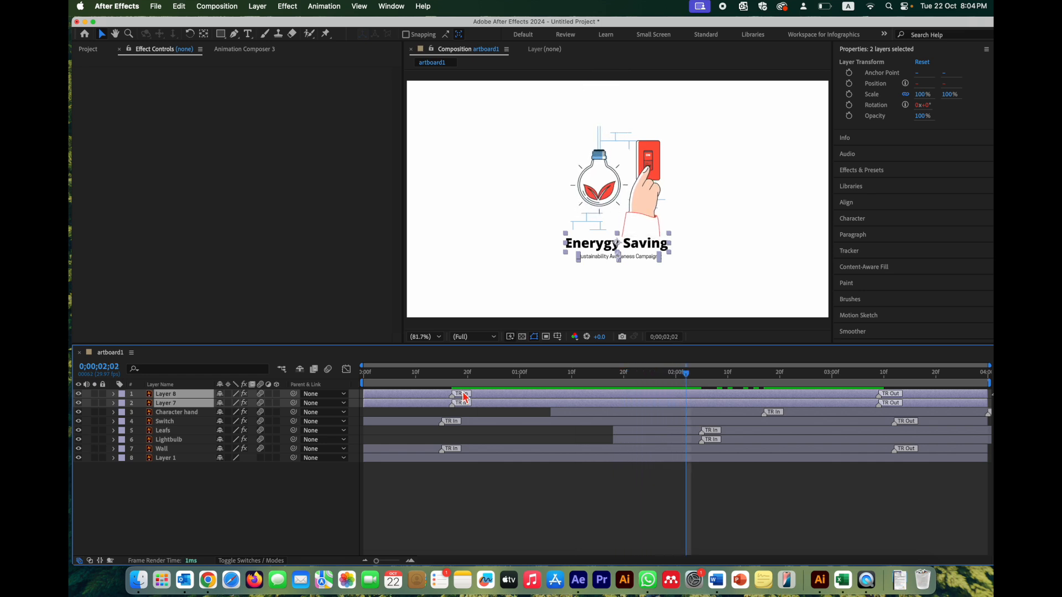
pyautogui.moveTo(402, 401); pyautogui.dragTo(364, 381)
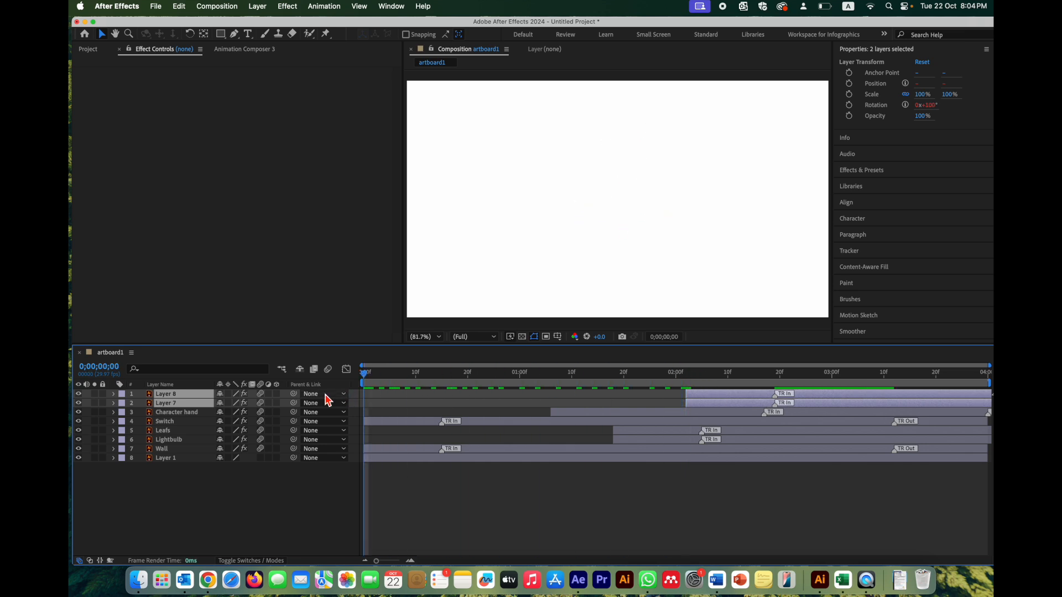
pyautogui.press('space')
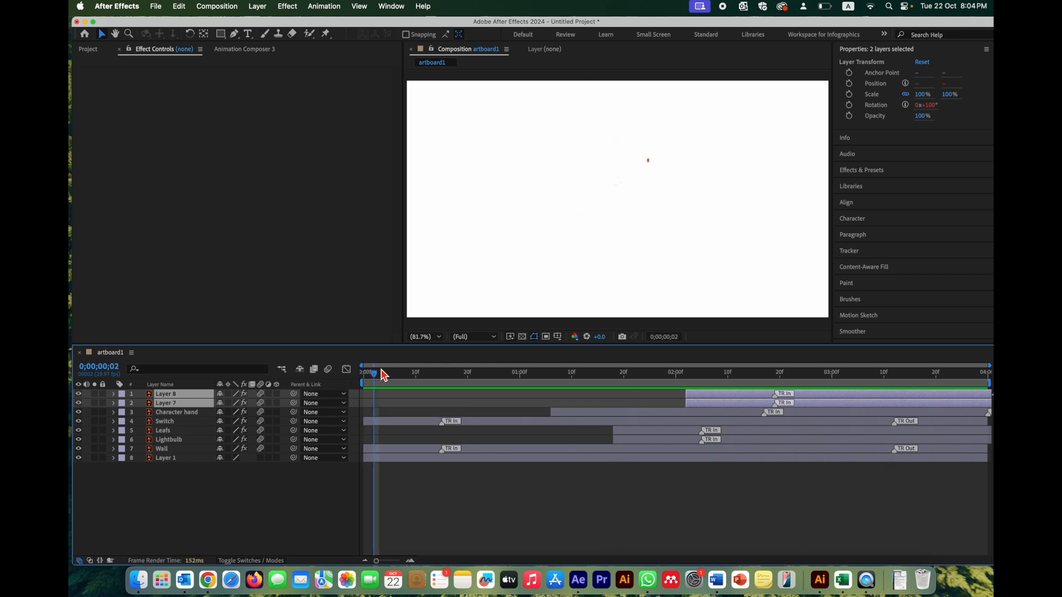
pyautogui.moveTo(379, 380); pyautogui.dragTo(364, 380)
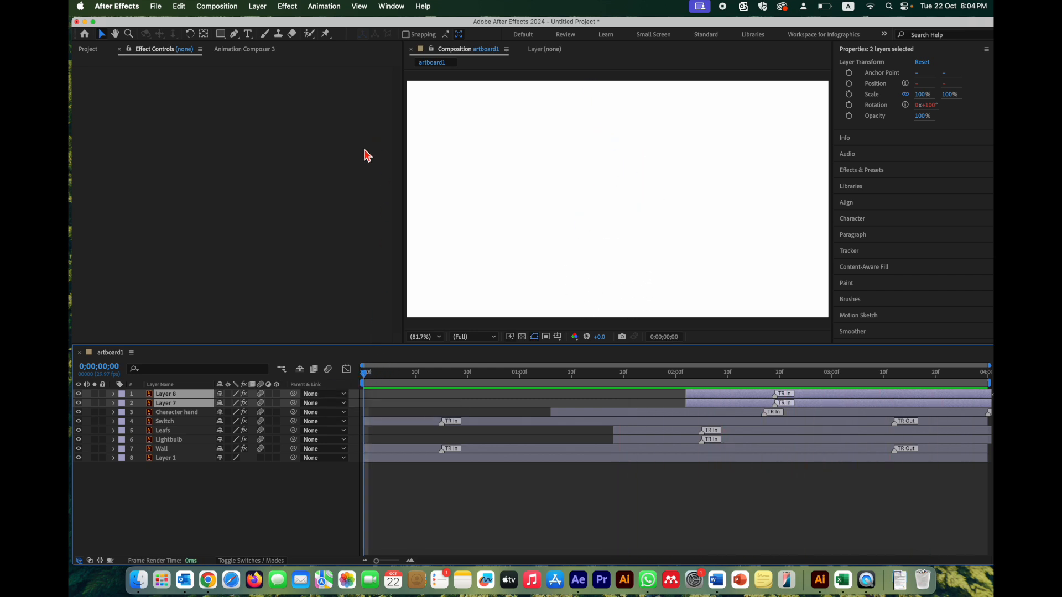